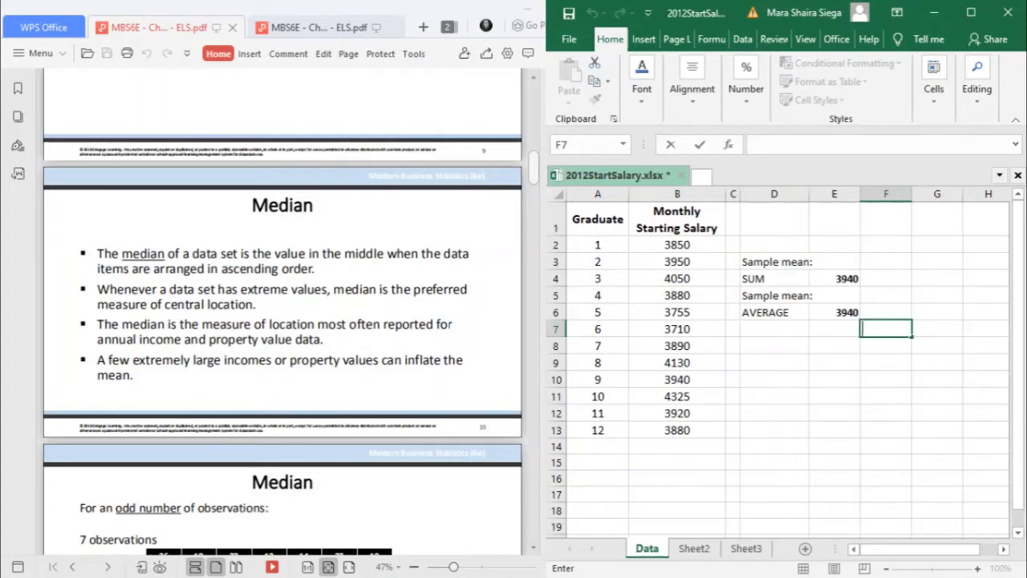
Scroll the WPS Office PDF down to the odd-number Median slide on page 11.
{"action": "scroll", "coordinate": [282, 321], "scroll_direction": "down", "scroll_amount": 1}
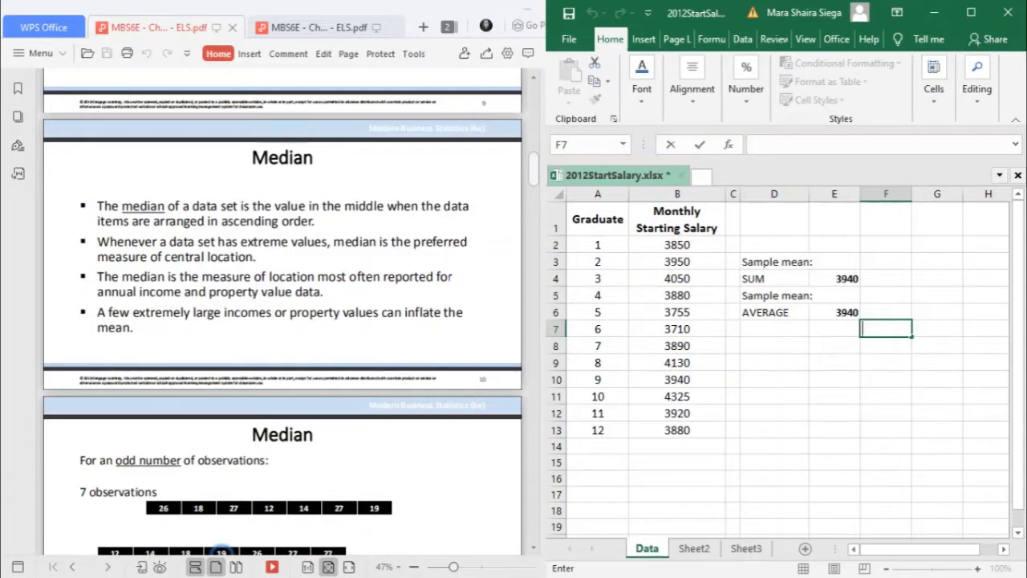
{"action": "scroll", "coordinate": [282, 312], "scroll_direction": "down", "scroll_amount": 3}
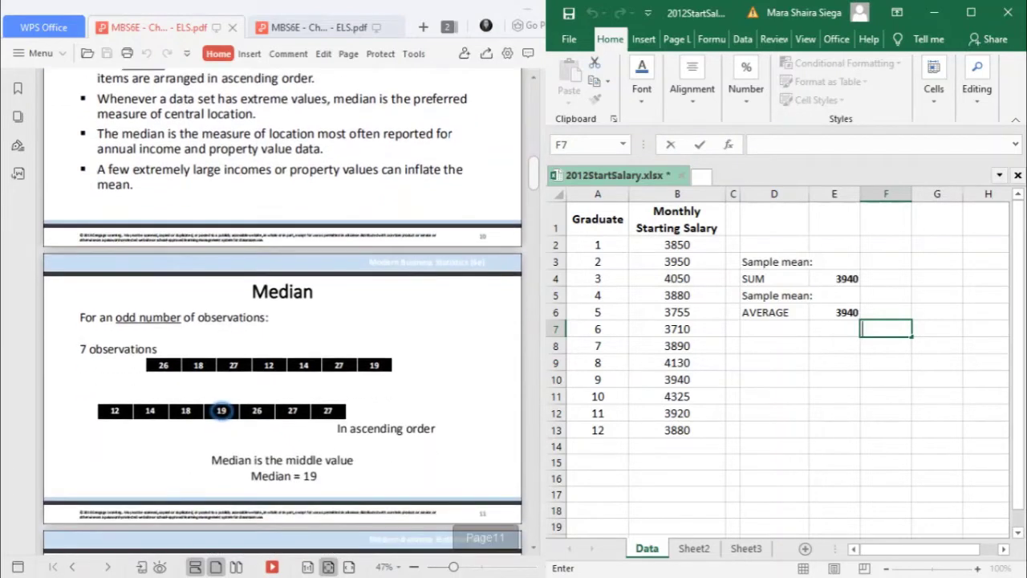
{"action": "scroll", "coordinate": [282, 312], "scroll_direction": "down", "scroll_amount": 2}
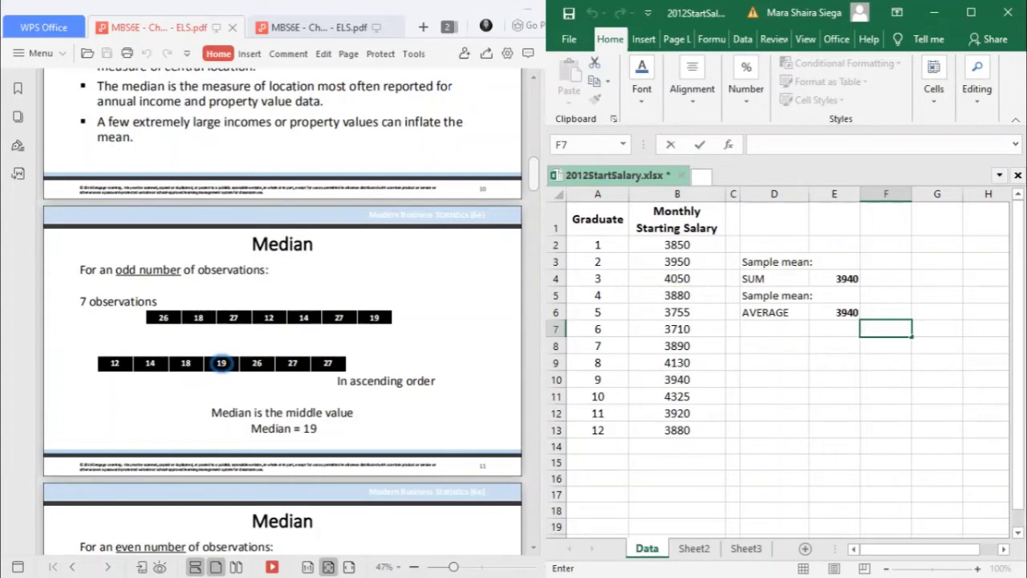
Scroll to page 12's even-number Median slide, where (19 + 26)/2 = 22.5.
{"action": "scroll", "coordinate": [282, 321], "scroll_direction": "down", "scroll_amount": 5}
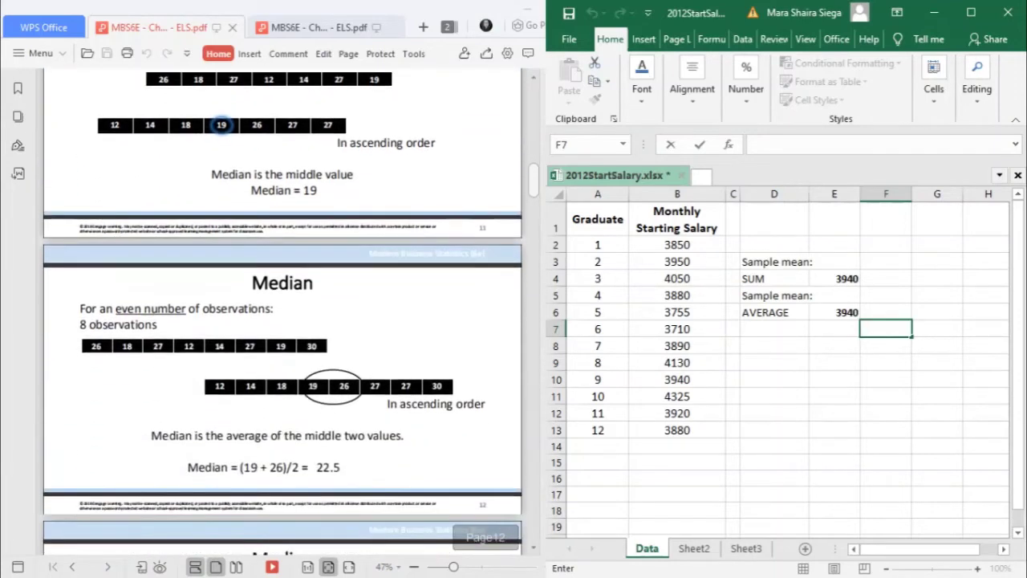
{"action": "scroll", "coordinate": [282, 311], "scroll_direction": "down", "scroll_amount": 1}
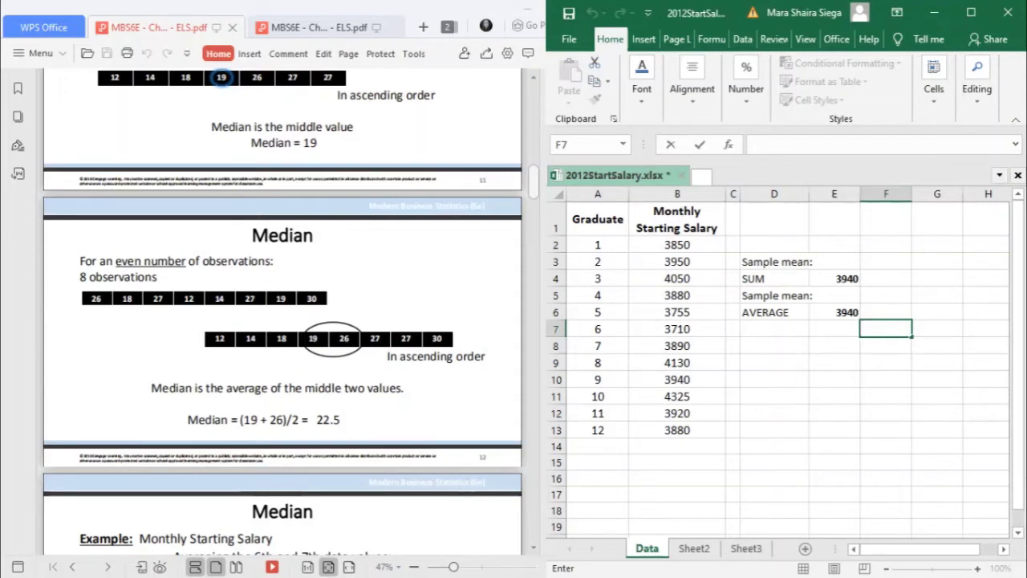
Sort the twelve salaries in B2:B13 ascending, from 3710 up to 4325.
{"action": "scroll", "coordinate": [221, 77], "scroll_direction": "down", "scroll_amount": 5}
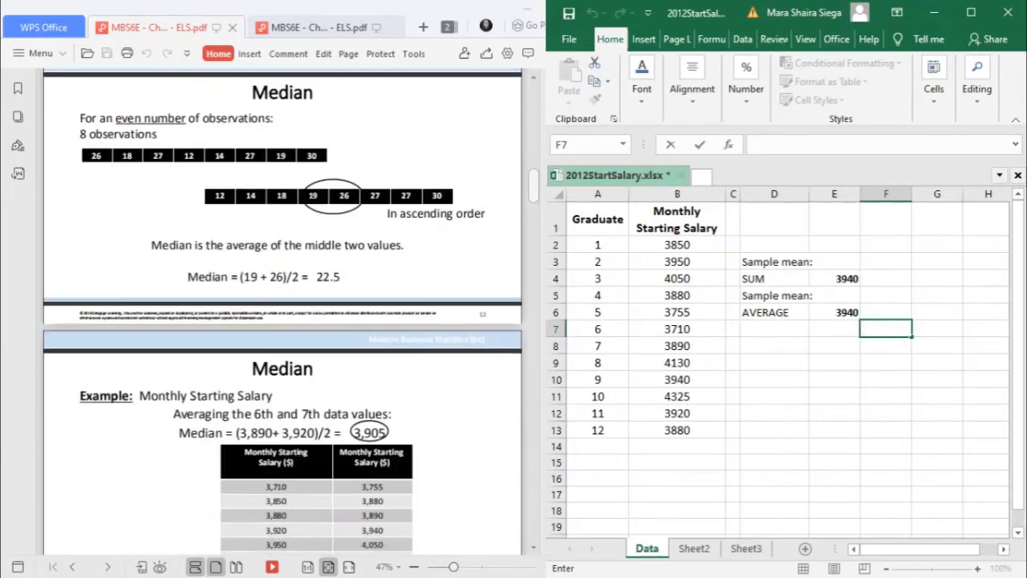
{"action": "scroll", "coordinate": [283, 311], "scroll_direction": "down", "scroll_amount": 1}
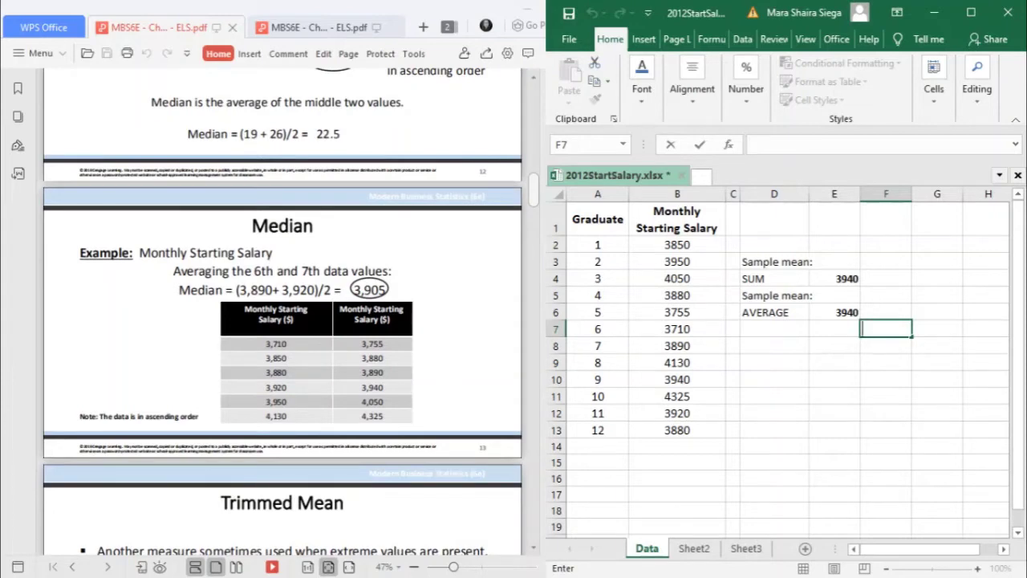
{"action": "left_click", "coordinate": [645, 244]}
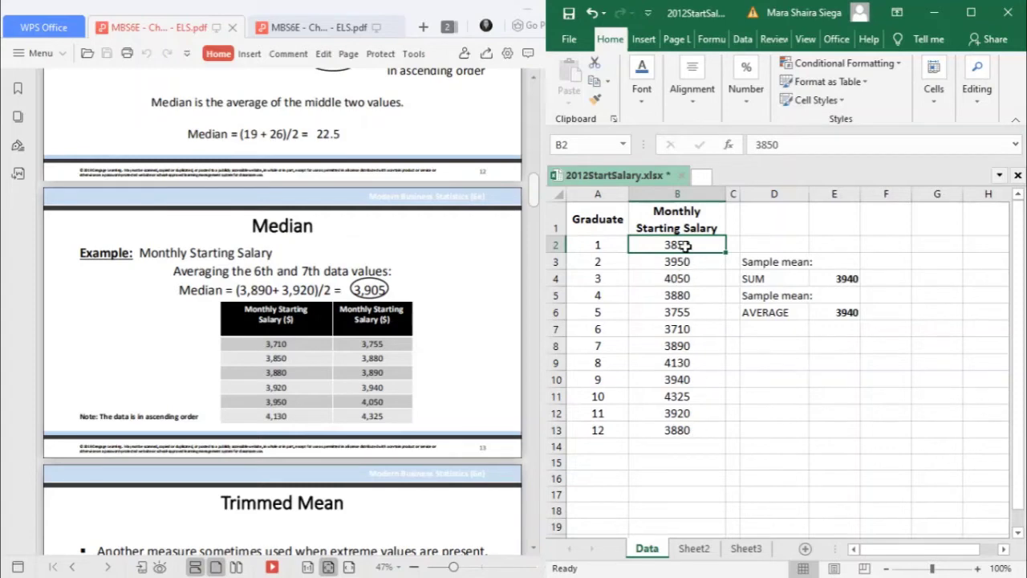
{"action": "left_click_drag", "start_coordinate": [683, 245], "coordinate": [679, 431]}
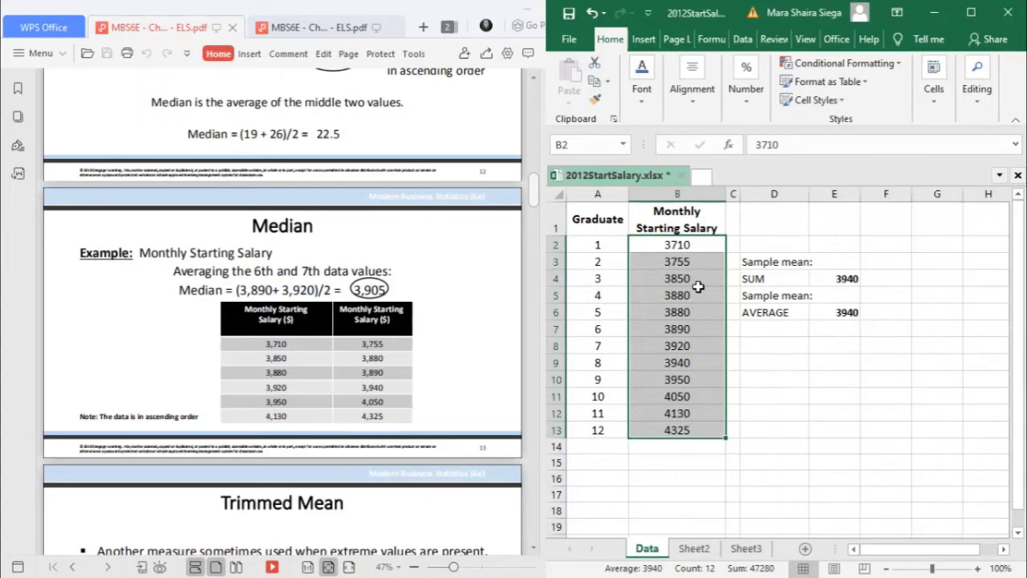
{"action": "left_click", "coordinate": [700, 293]}
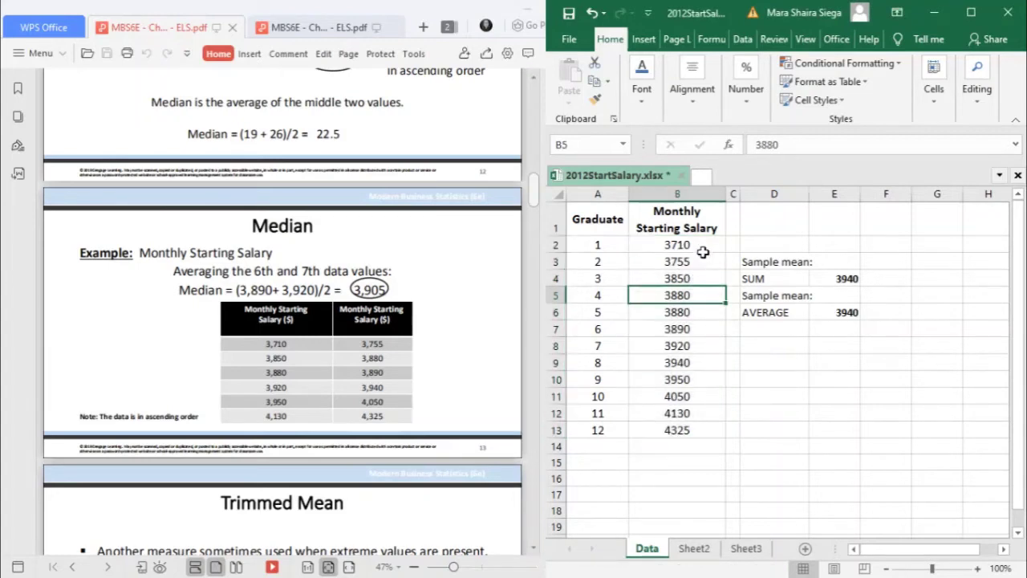
Fill the middle salaries 3890 and 3920 in B7:B8 with yellow.
{"action": "left_click", "coordinate": [703, 255]}
{"action": "left_click", "coordinate": [702, 250]}
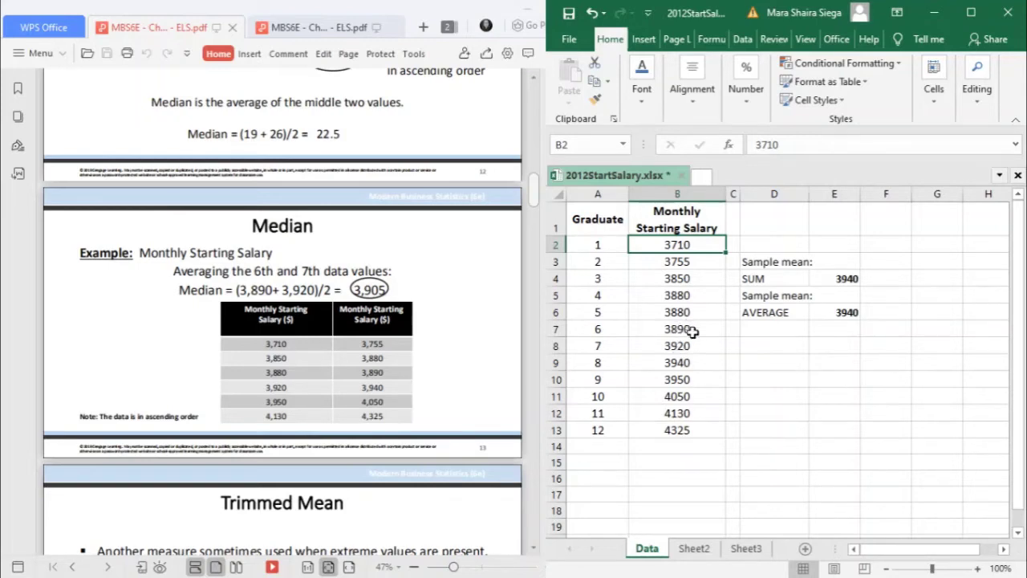
{"action": "left_click_drag", "start_coordinate": [697, 331], "coordinate": [688, 347]}
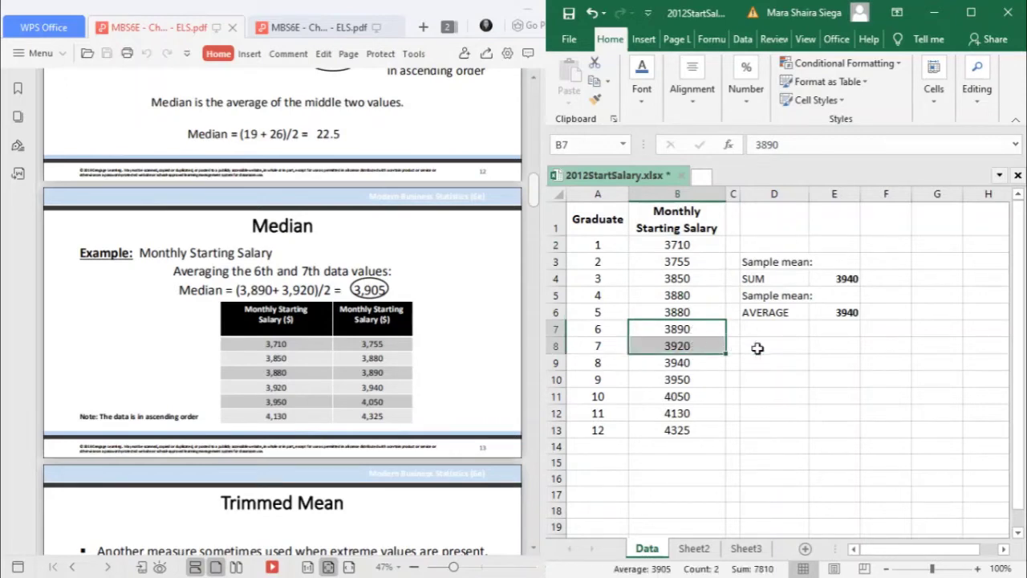
{"action": "left_click", "coordinate": [639, 103]}
{"action": "left_click", "coordinate": [736, 164]}
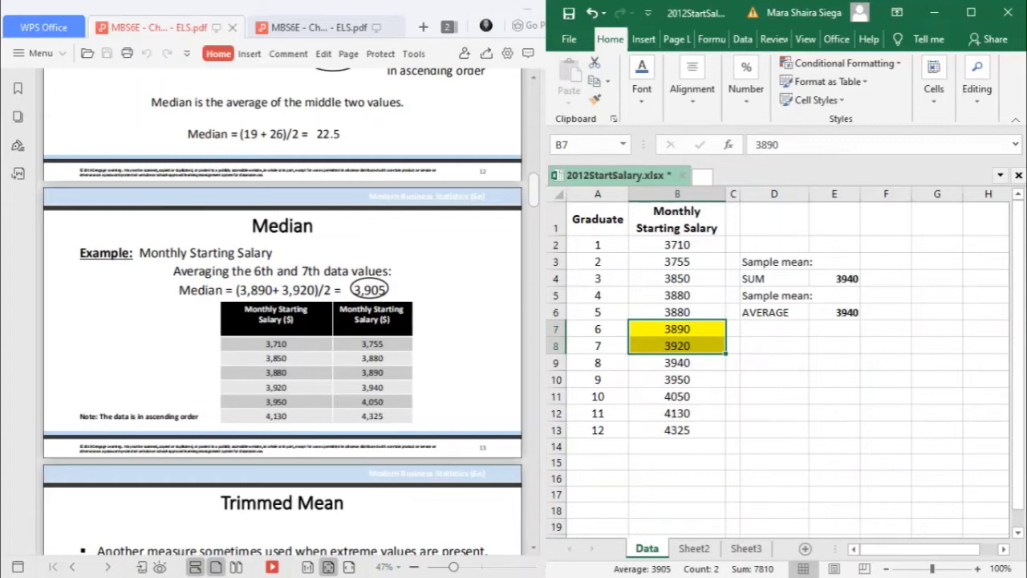
{"action": "left_click", "coordinate": [766, 332]}
{"action": "left_click", "coordinate": [770, 348]}
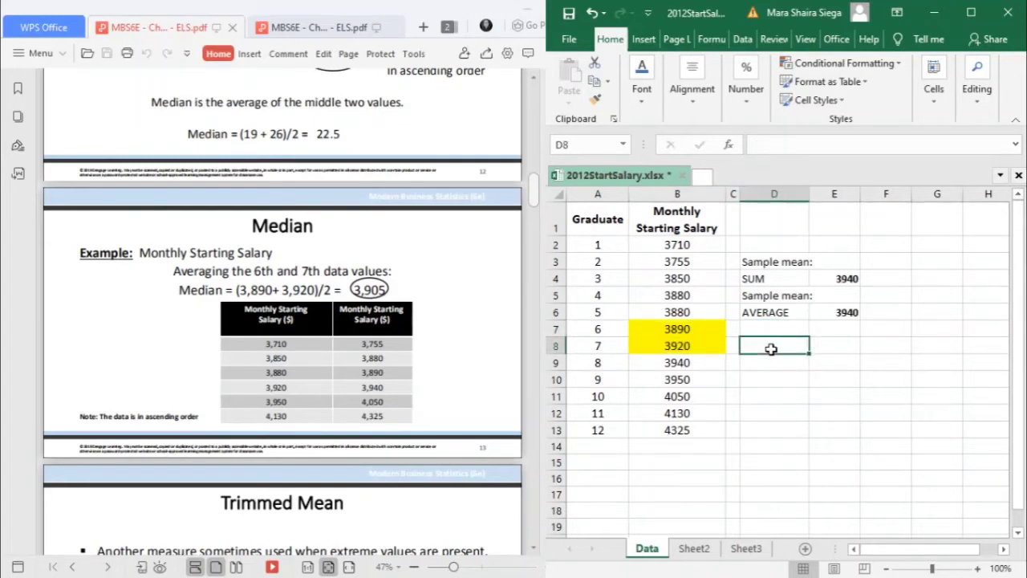
Enter the label 'Median:' in D7.
{"action": "key", "text": "Up"}
{"action": "type", "text": "mEDIA"}
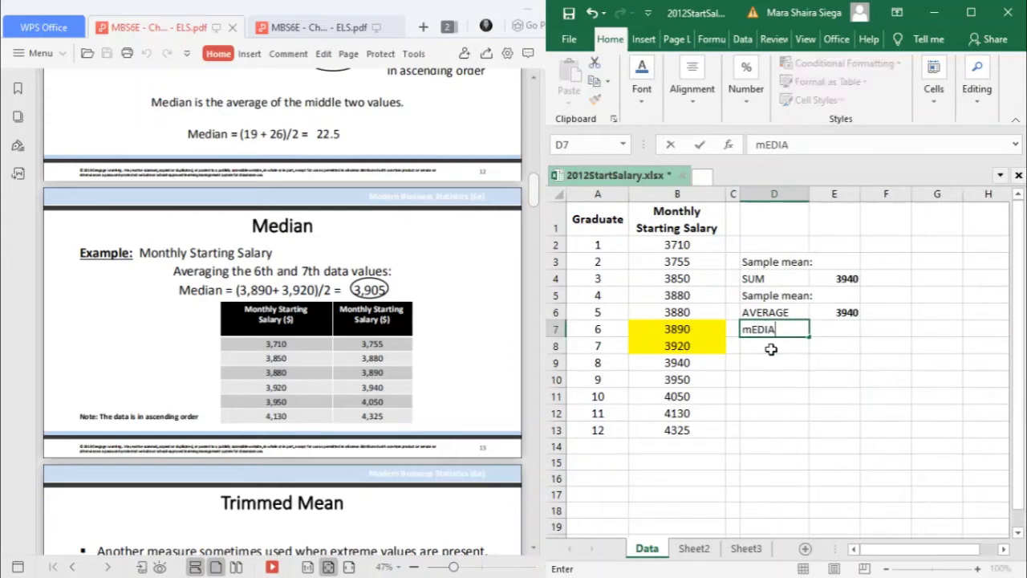
{"action": "key", "text": "BackSpace"}
{"action": "key", "text": "BackSpace"}
{"action": "key", "text": "BackSpace"}
{"action": "key", "text": "BackSpace"}
{"action": "key", "text": "BackSpace"}
{"action": "type", "text": "Median:"}
{"action": "key", "text": "Return"}
Enter =AVERAGE(B7:B8) in E8, returning 3905.
{"action": "key", "text": "Right"}
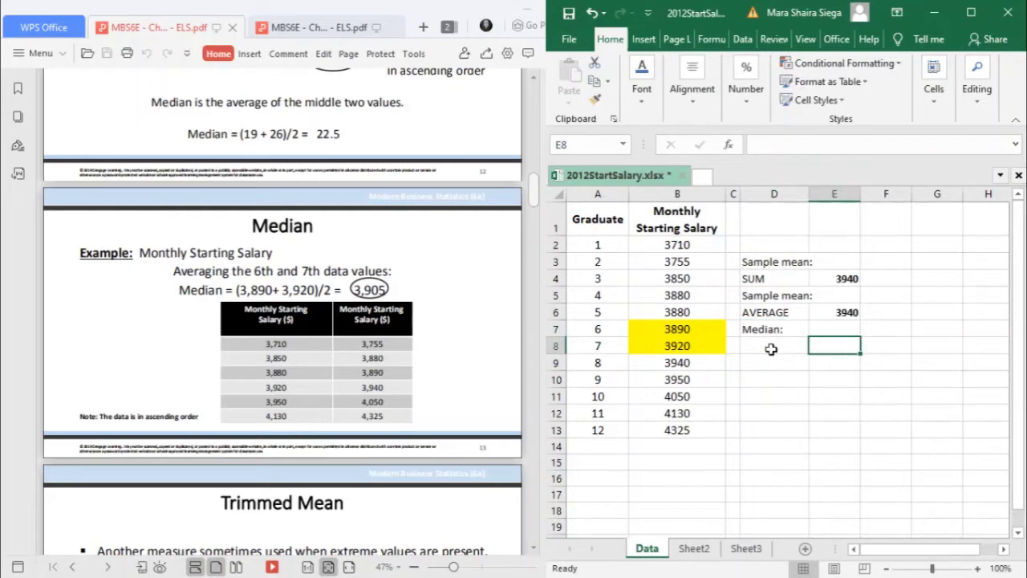
{"action": "type", "text": "=avear"}
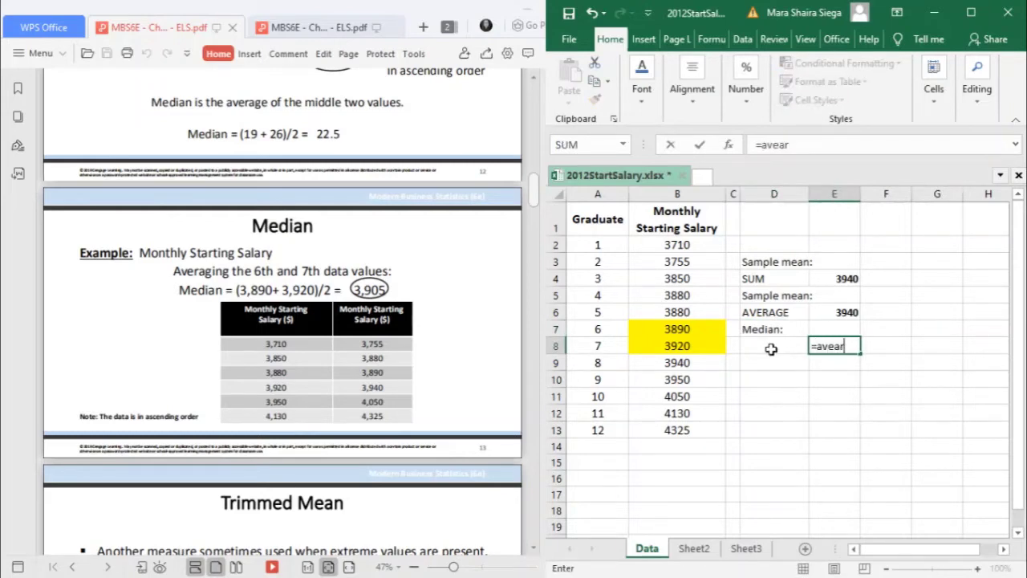
{"action": "key", "text": "BackSpace"}
{"action": "type", "text": "rage("}
{"action": "left_click_drag", "start_coordinate": [708, 343], "coordinate": [708, 329]}
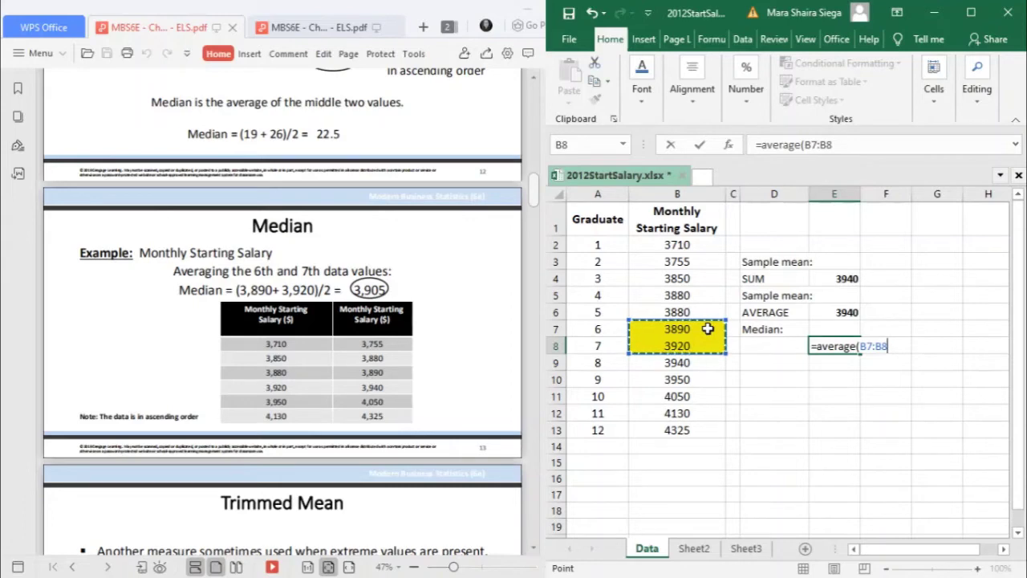
{"action": "key", "text": "Return"}
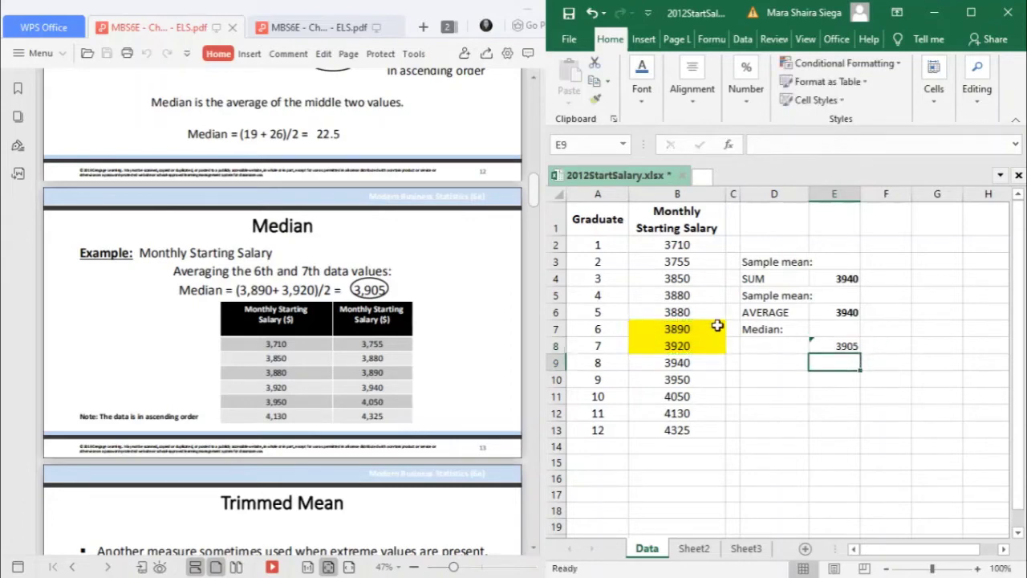
{"action": "left_click", "coordinate": [850, 347]}
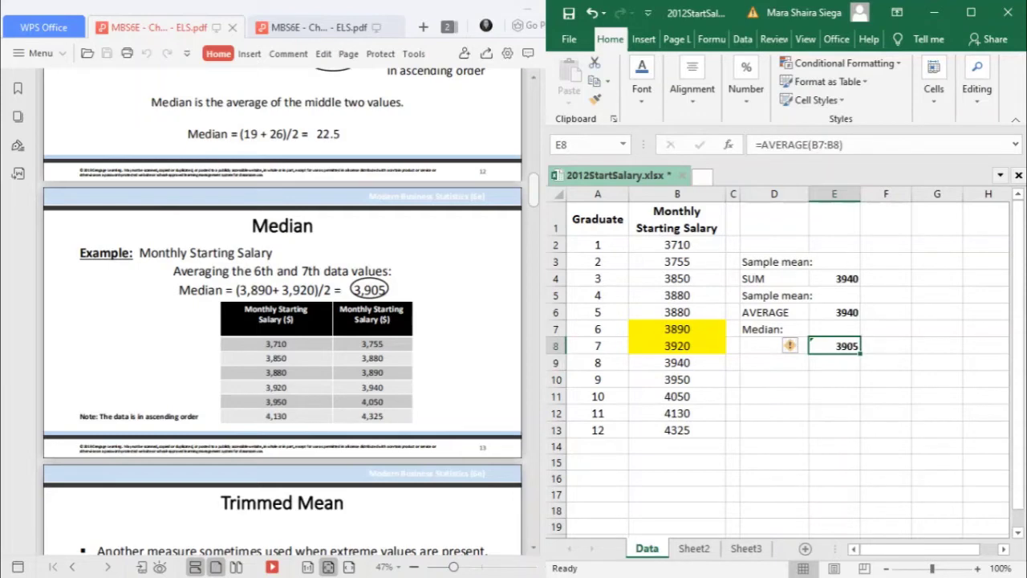
{"action": "left_click", "coordinate": [828, 419]}
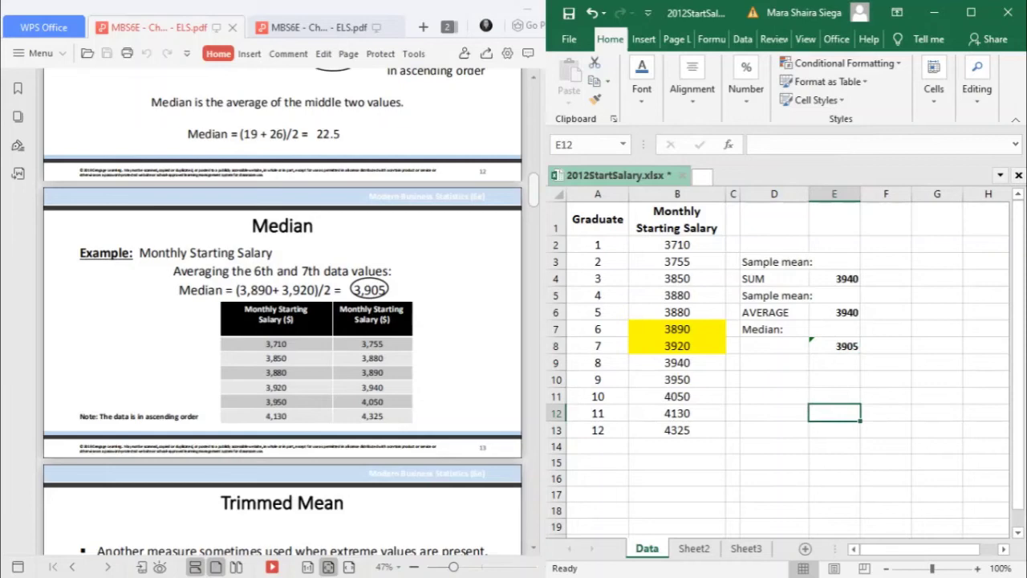
Scroll the PDF down to the Trimmed Mean slide on page 14.
{"action": "scroll", "coordinate": [283, 312], "scroll_direction": "down", "scroll_amount": 3}
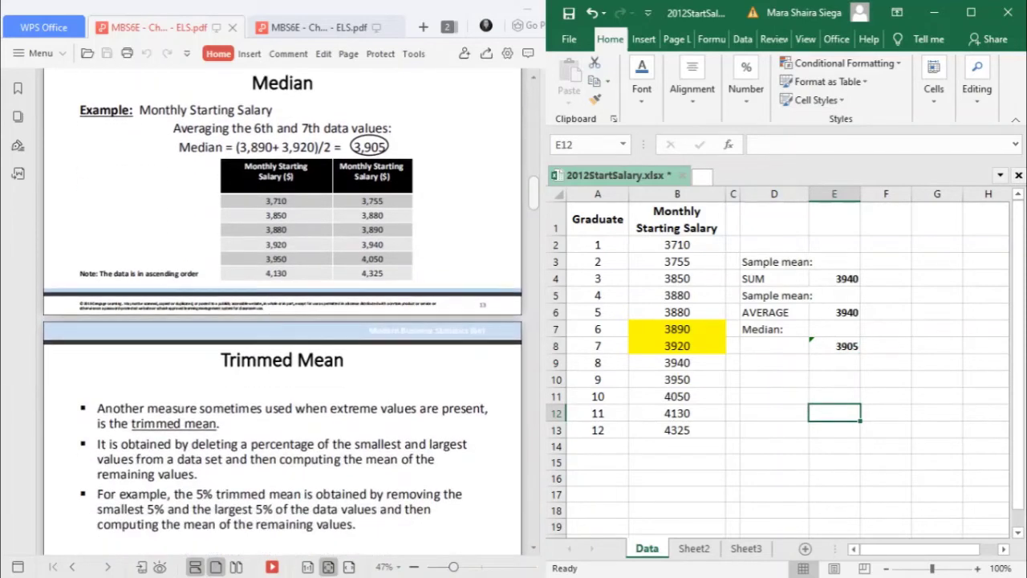
{"action": "scroll", "coordinate": [283, 313], "scroll_direction": "down", "scroll_amount": 1}
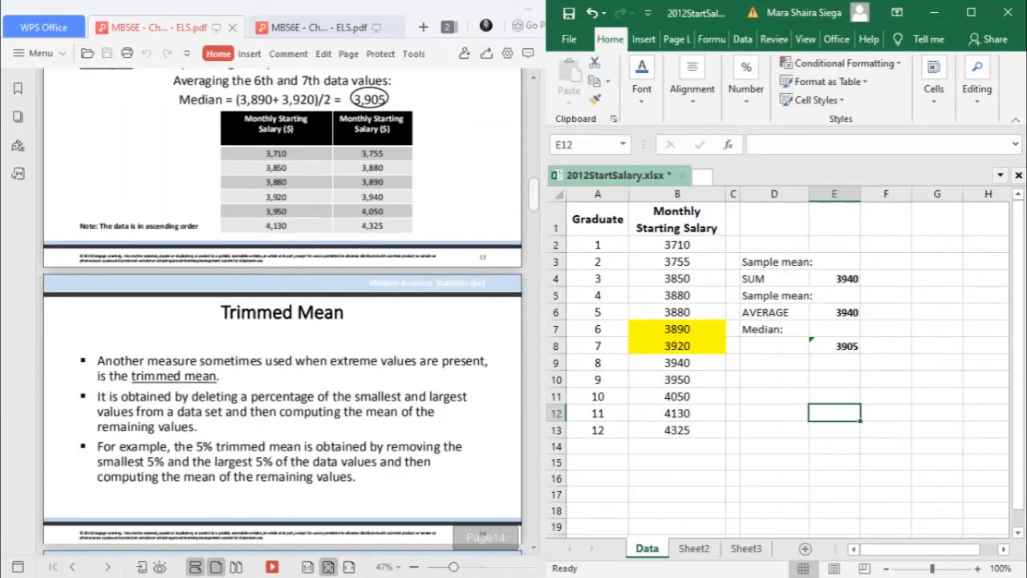
{"action": "scroll", "coordinate": [283, 313], "scroll_direction": "down", "scroll_amount": 1}
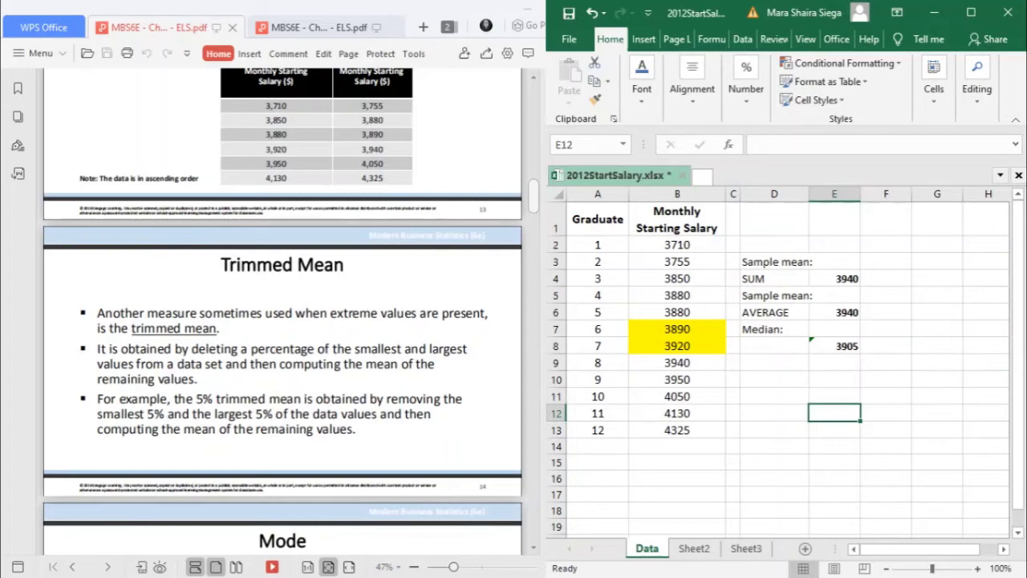
Scroll past Trimmed Mean to the Mode slide defining bimodal and multimodal data.
{"action": "scroll", "coordinate": [283, 311], "scroll_direction": "down", "scroll_amount": 3}
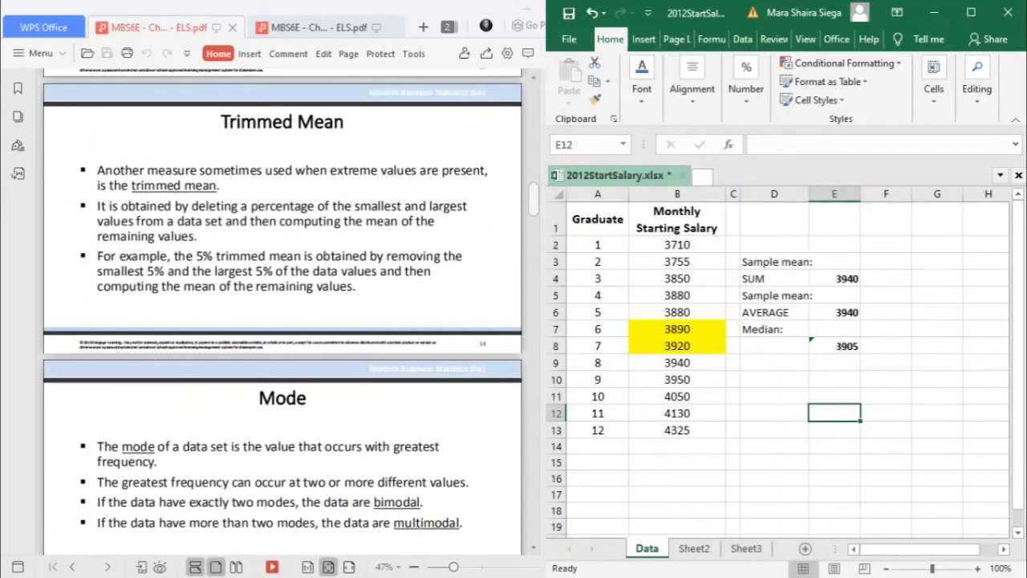
{"action": "scroll", "coordinate": [283, 311], "scroll_direction": "down", "scroll_amount": 4}
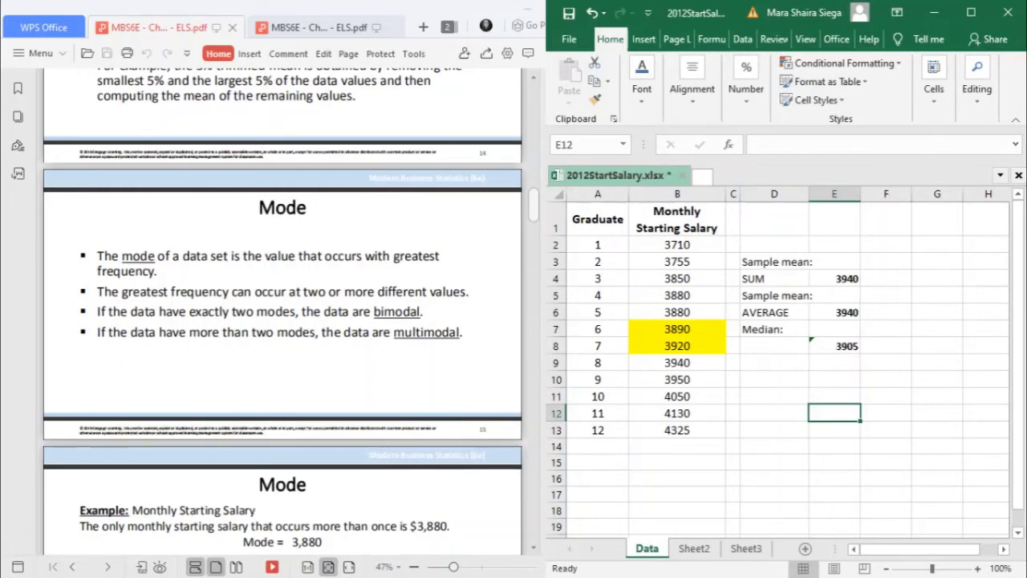
{"action": "scroll", "coordinate": [283, 311], "scroll_direction": "down", "scroll_amount": 3}
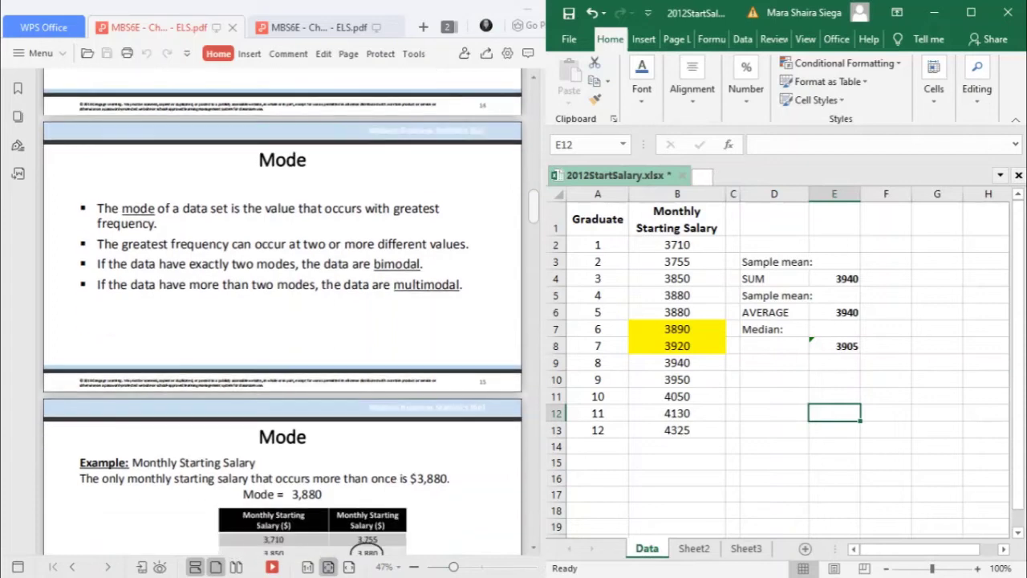
{"action": "scroll", "coordinate": [282, 311], "scroll_direction": "down", "scroll_amount": 2}
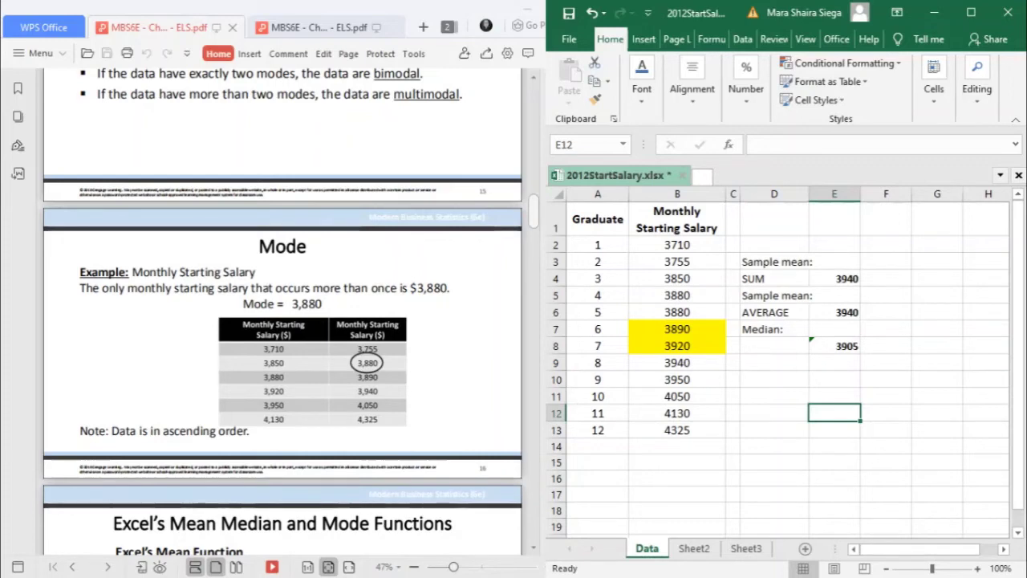
{"action": "left_click", "coordinate": [697, 244]}
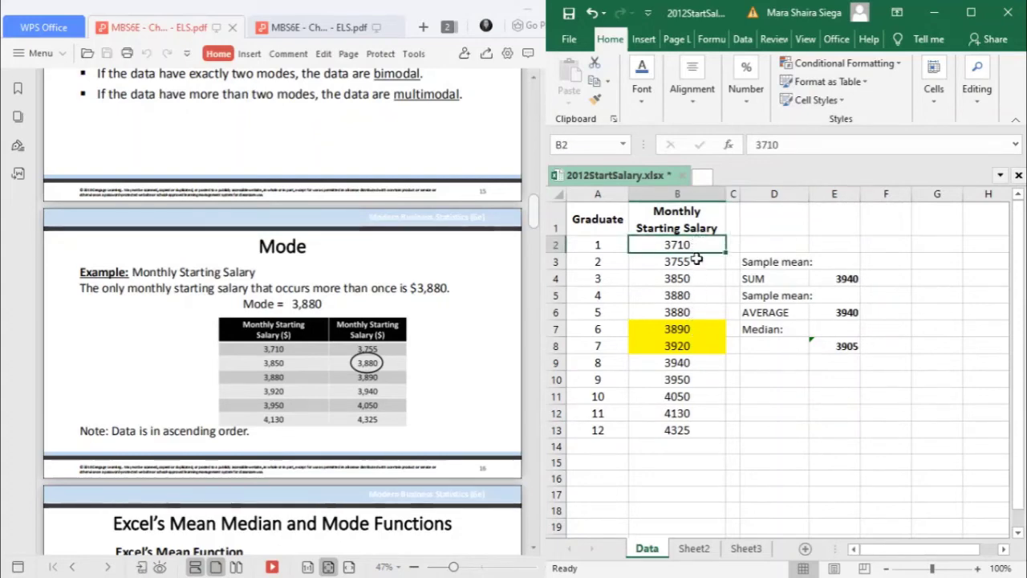
{"action": "left_click", "coordinate": [709, 309]}
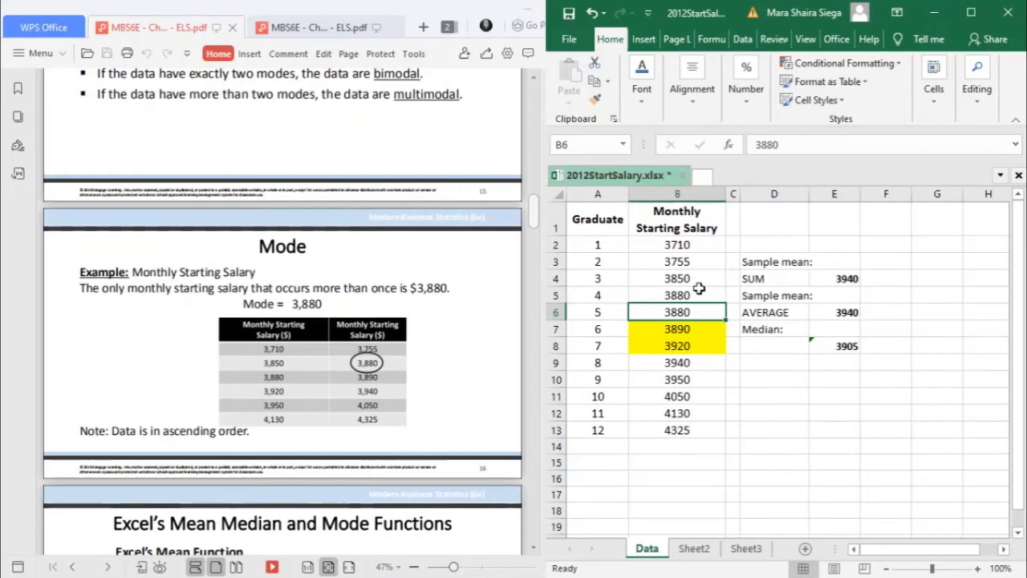
{"action": "left_click_drag", "start_coordinate": [698, 290], "coordinate": [714, 347]}
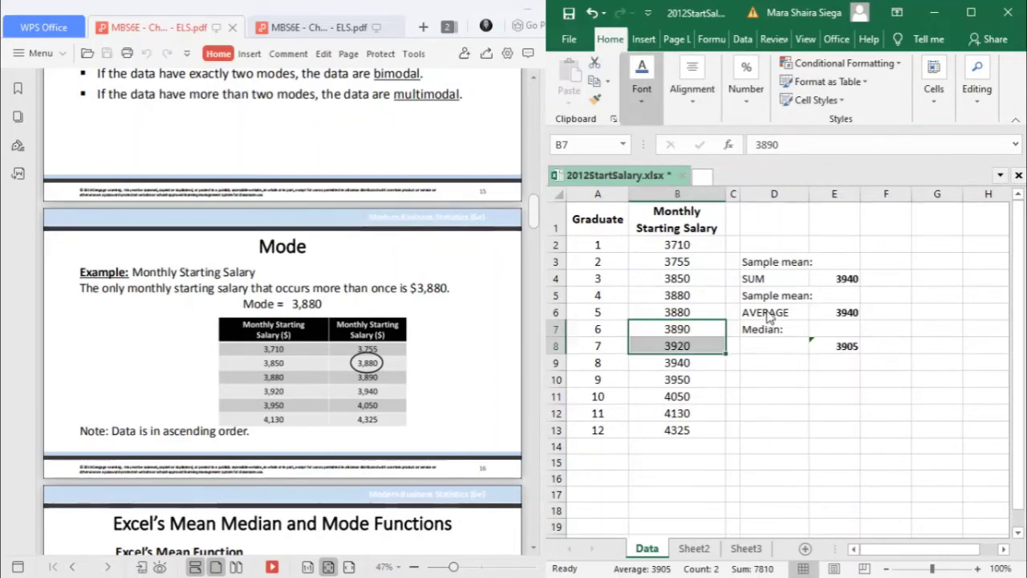
Type the label AVERAGE in D8 beside the 3905 median result.
{"action": "left_click", "coordinate": [796, 357]}
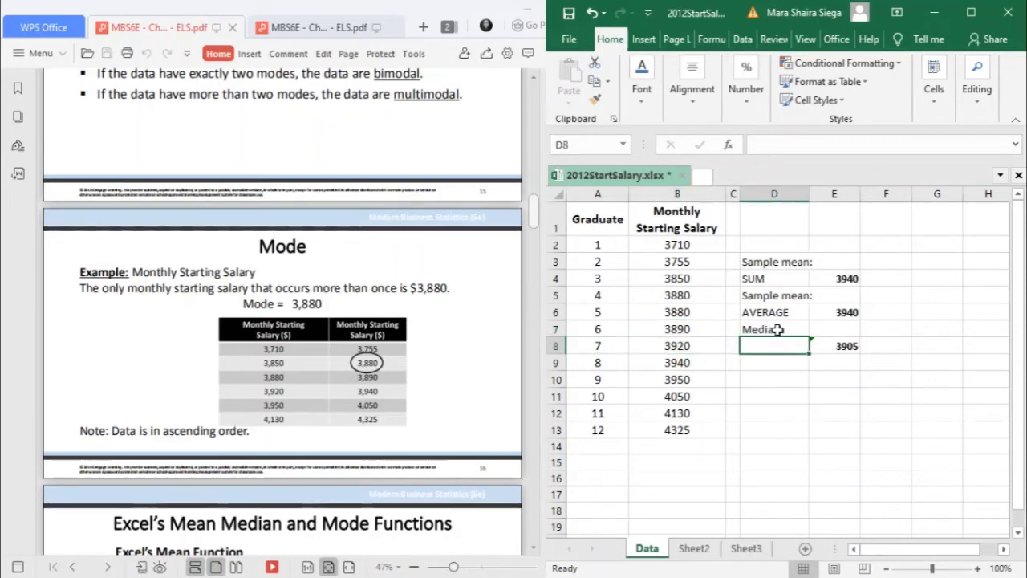
{"action": "type", "text": "AVERAGE"}
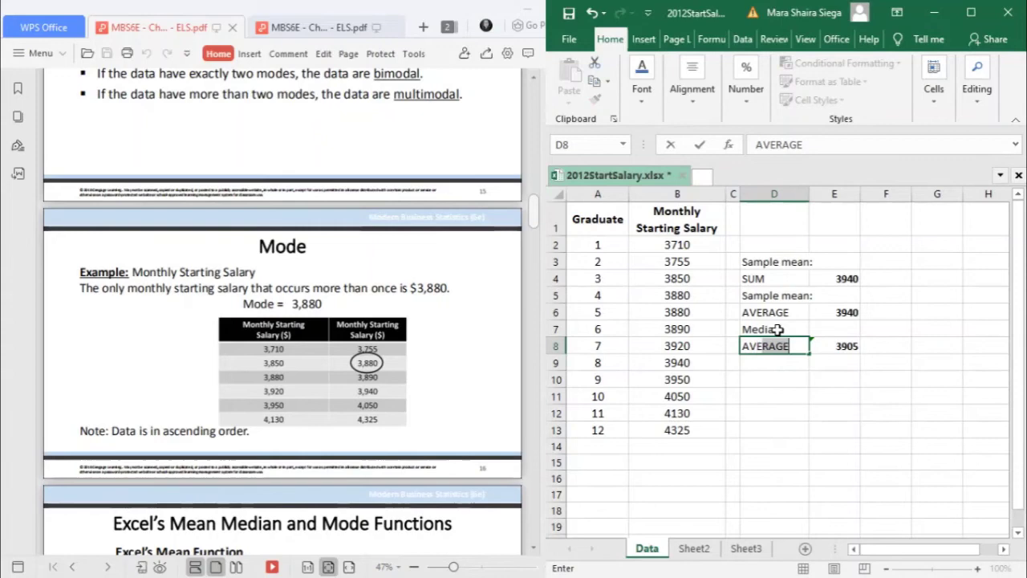
{"action": "key", "text": "Return"}
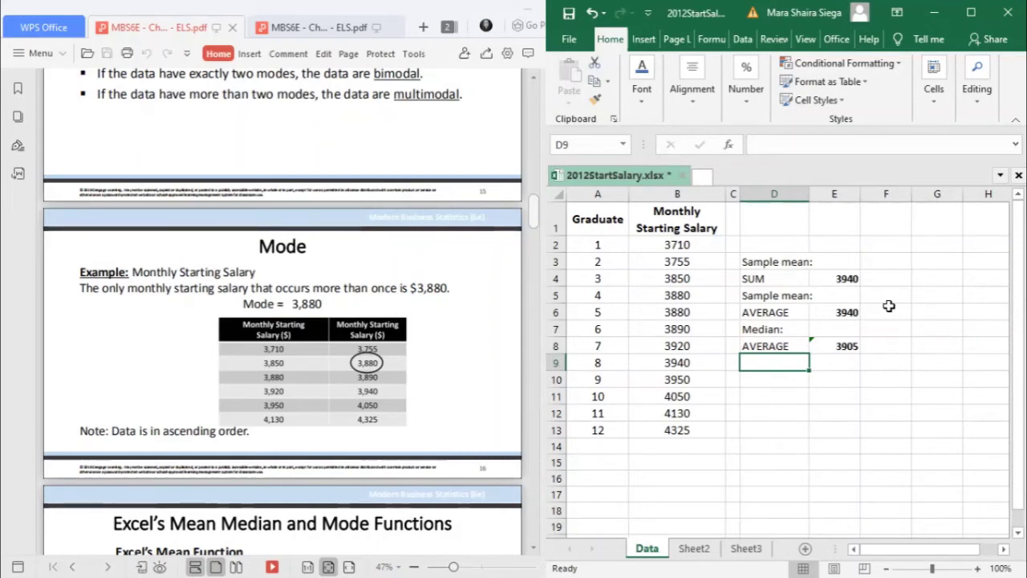
{"action": "left_click", "coordinate": [771, 346]}
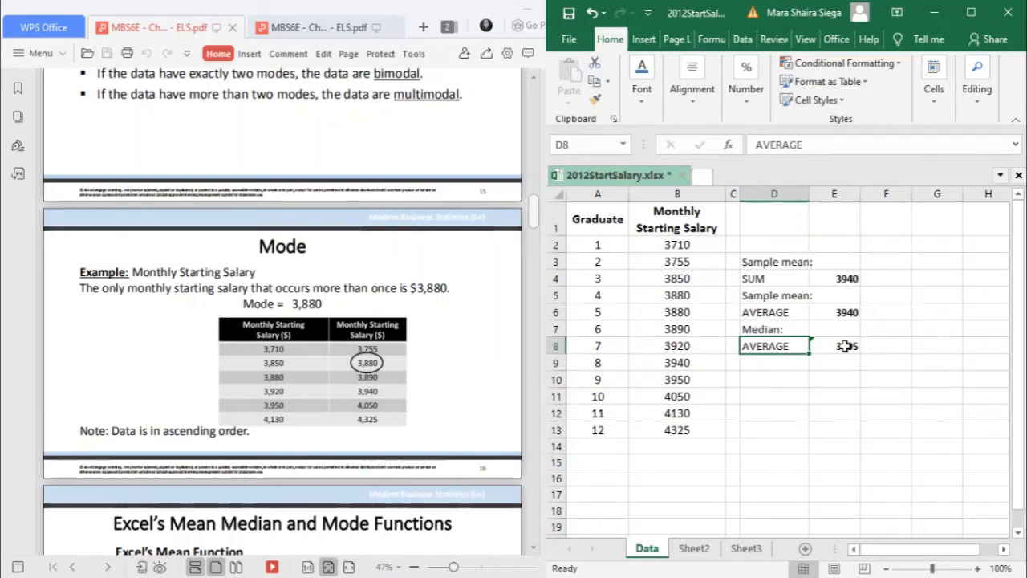
{"action": "left_click", "coordinate": [608, 430]}
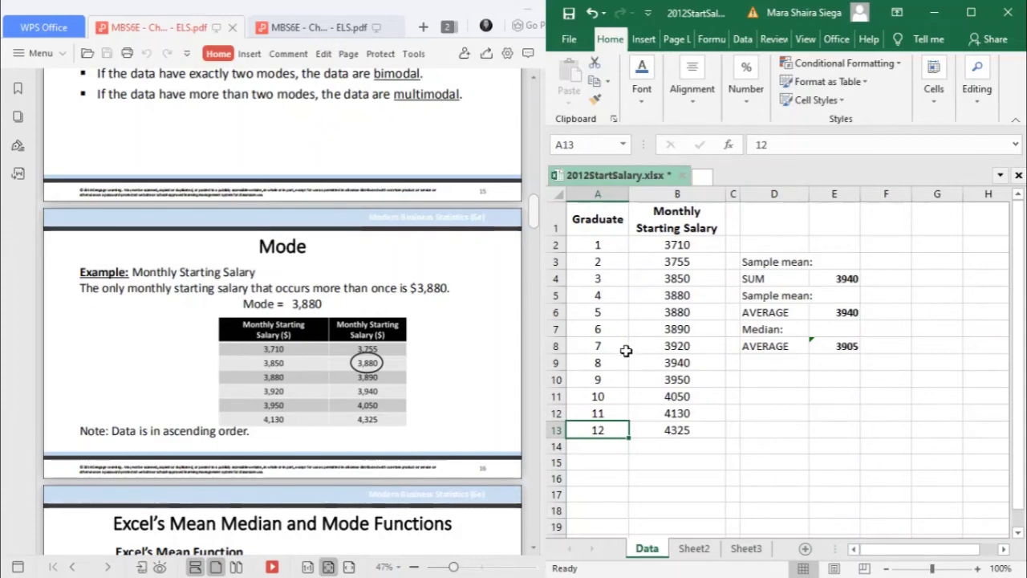
Enter the label MEDIAN in D9.
{"action": "left_click", "coordinate": [776, 361]}
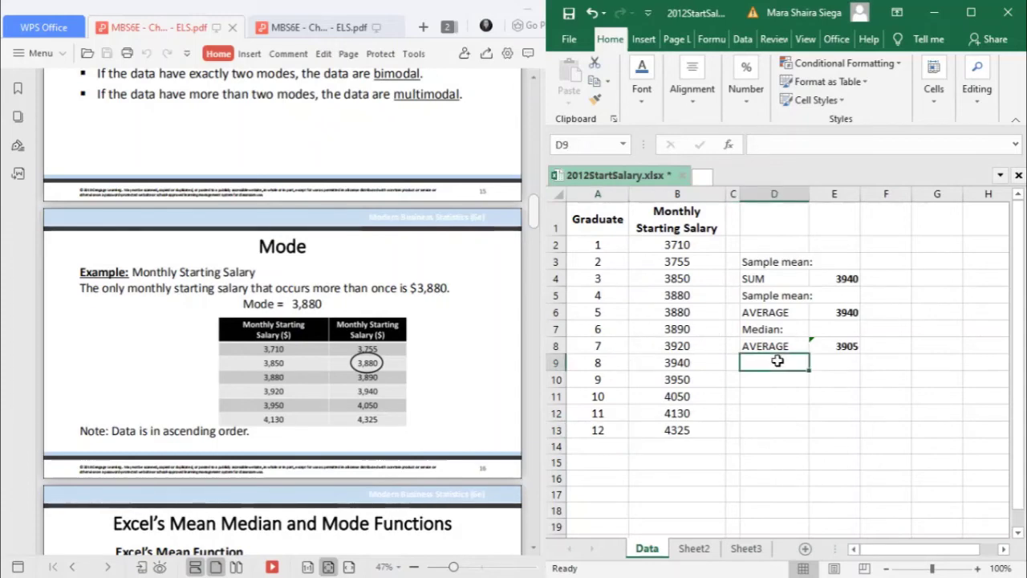
{"action": "type", "text": "MEDIAM"}
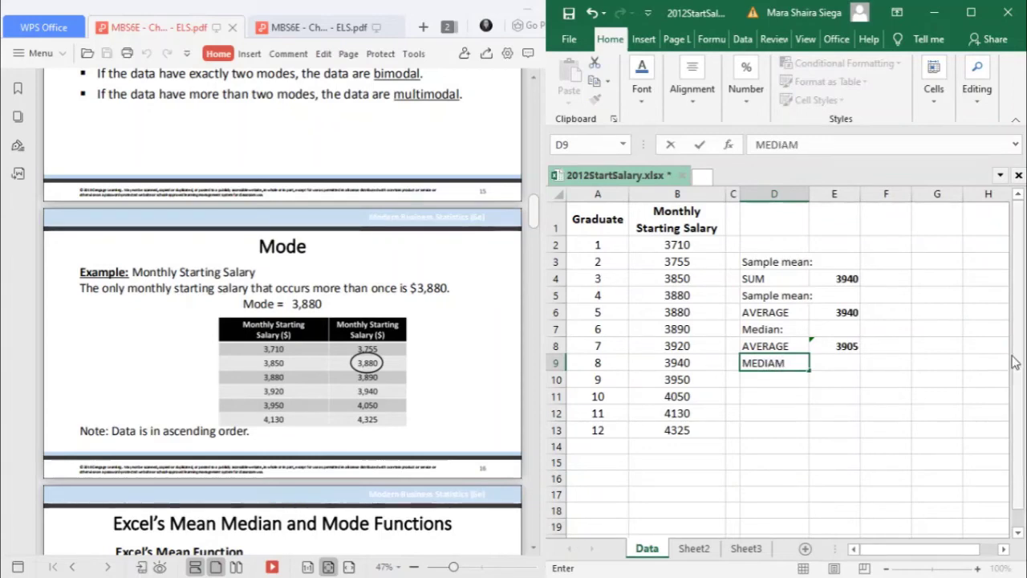
{"action": "key", "text": "BackSpace"}
{"action": "type", "text": "N:"}
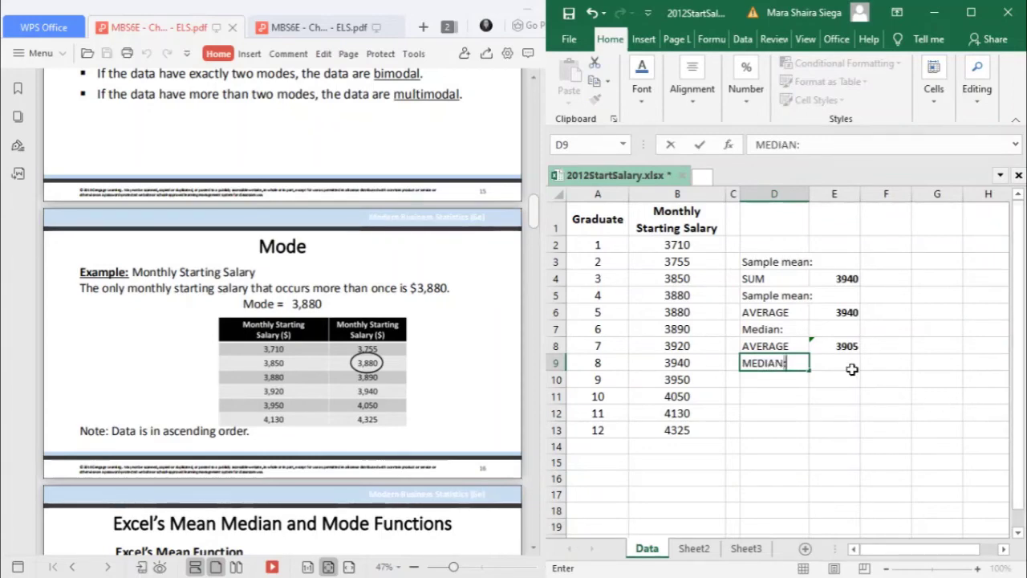
{"action": "key", "text": "BackSpace"}
{"action": "key", "text": "Return"}
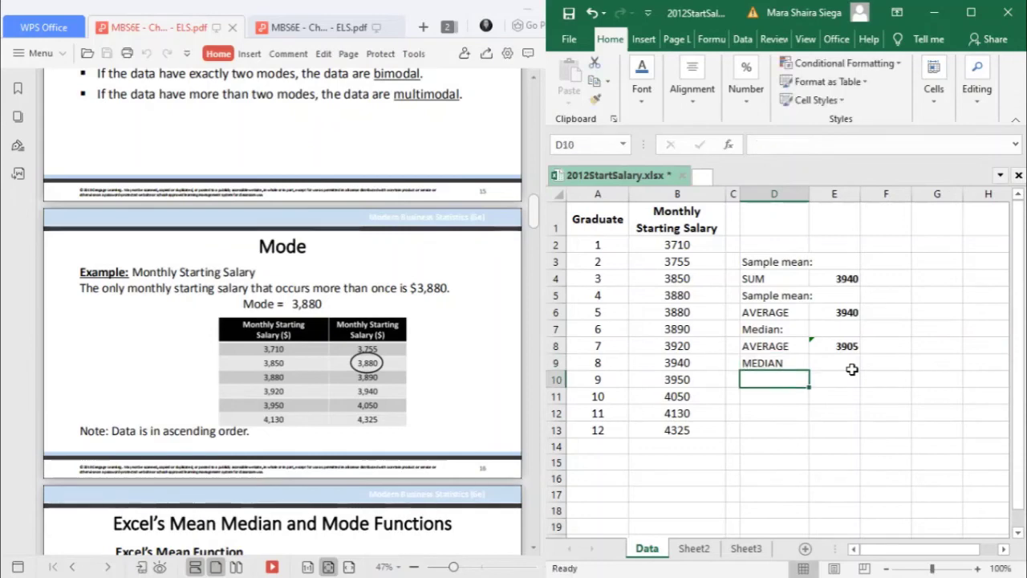
Enter =MEDIAN(B2:B13) in E9, giving 3905.
{"action": "left_click", "coordinate": [851, 369]}
{"action": "type", "text": "=median("}
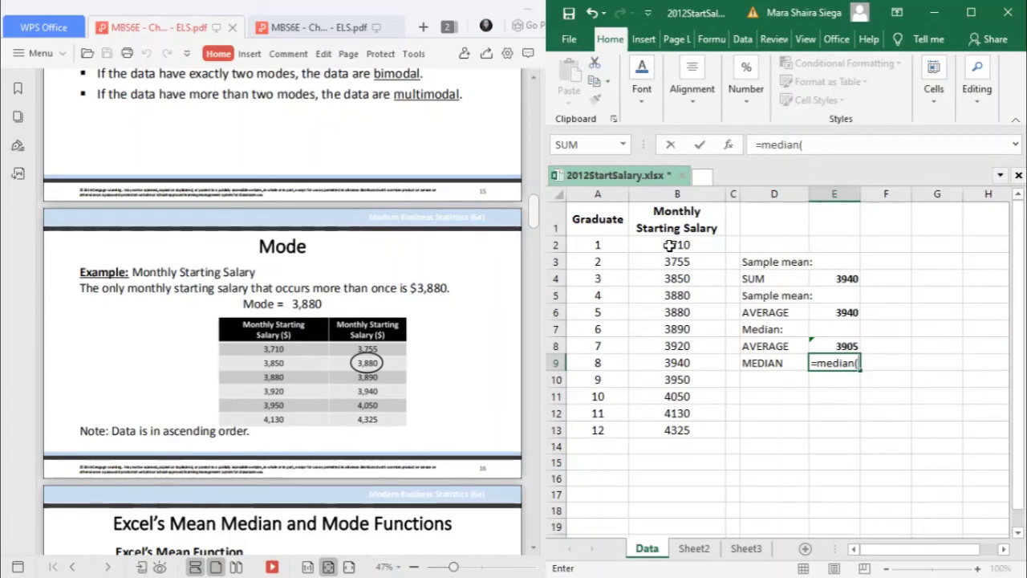
{"action": "left_click_drag", "start_coordinate": [669, 244], "coordinate": [671, 429]}
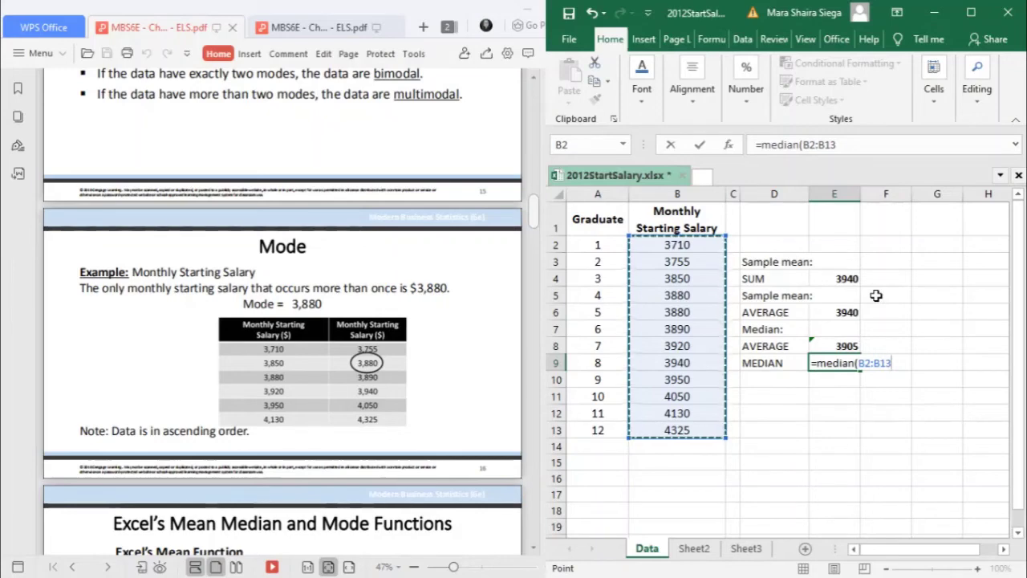
{"action": "type", "text": ")"}
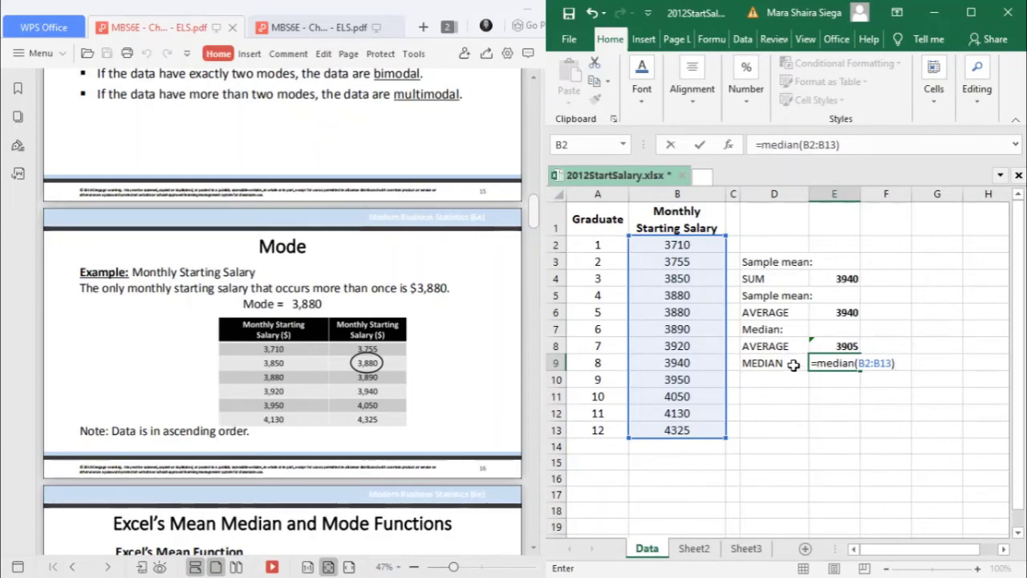
{"action": "key", "text": "Return"}
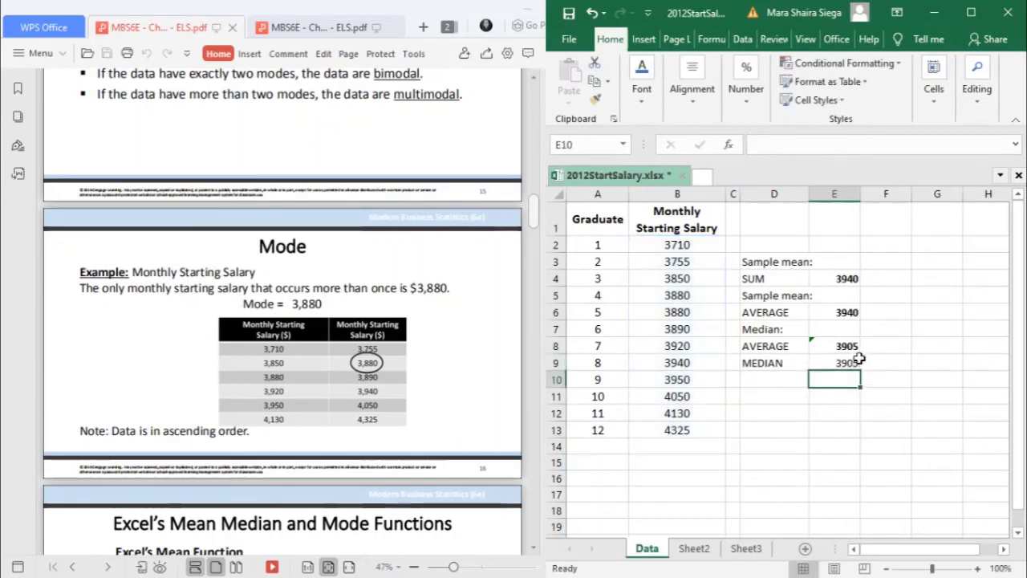
Add a 'Mode:' label below the median rows.
{"action": "left_click", "coordinate": [851, 363]}
{"action": "left_click", "coordinate": [843, 396]}
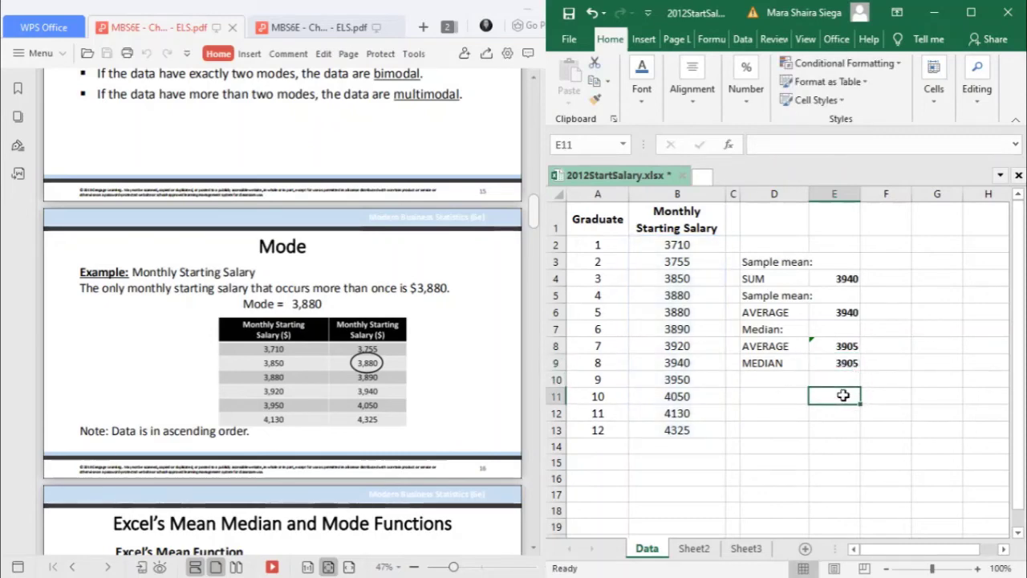
{"action": "left_click", "coordinate": [779, 379]}
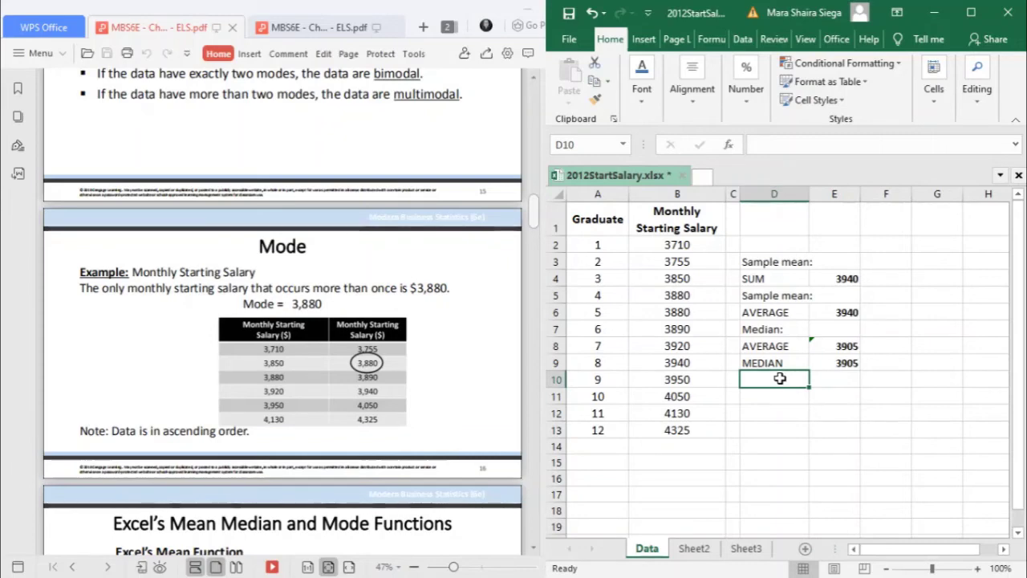
{"action": "type", "text": "Mod"}
{"action": "key", "text": "BackSpace"}
{"action": "key", "text": "BackSpace"}
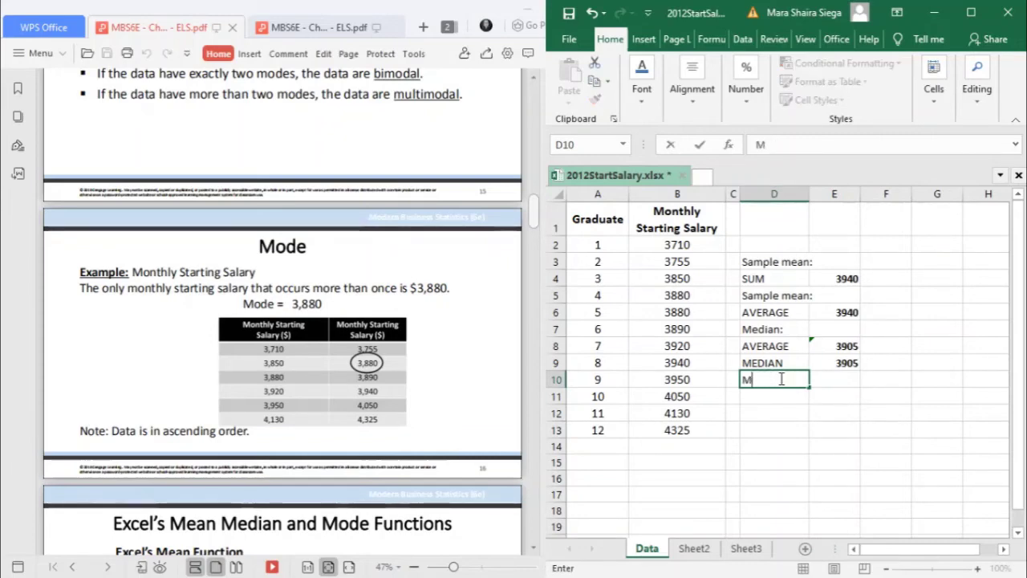
{"action": "type", "text": "ode:"}
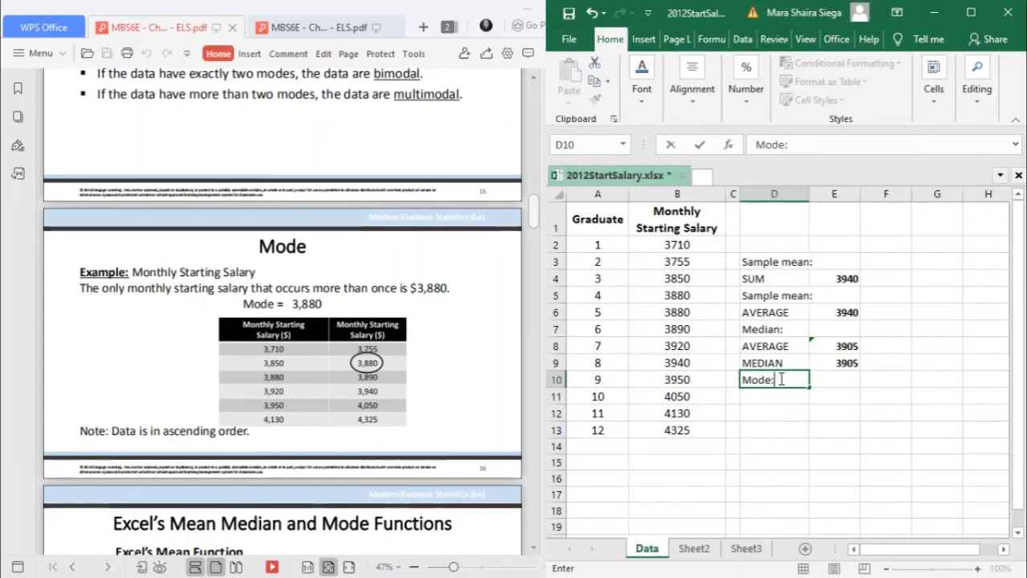
{"action": "left_click", "coordinate": [768, 426]}
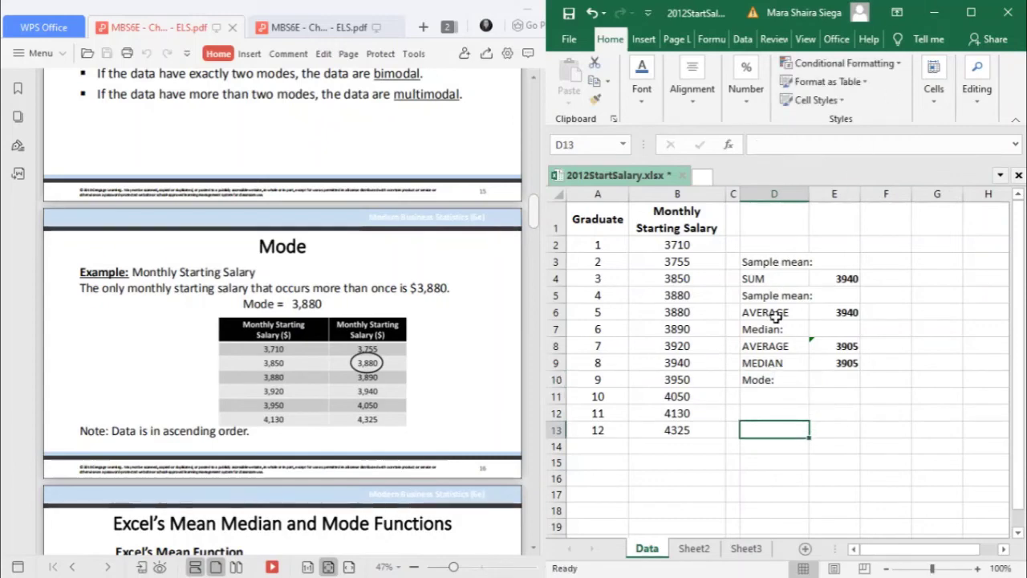
Fill the Sample mean, Median: and Mode: labels yellow and widen column D.
{"action": "left_click_drag", "start_coordinate": [754, 298], "coordinate": [839, 296]}
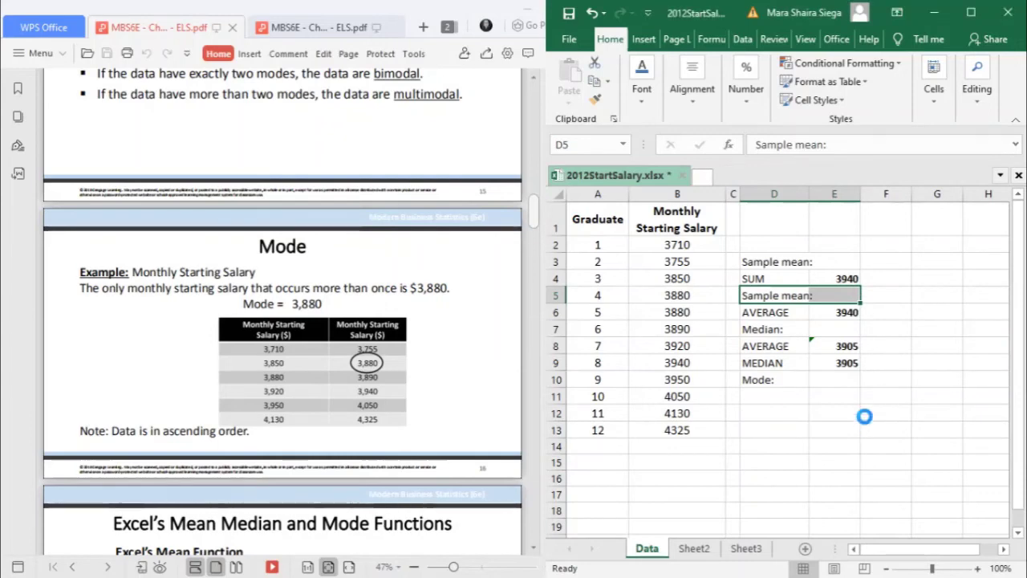
{"action": "left_click", "coordinate": [754, 262]}
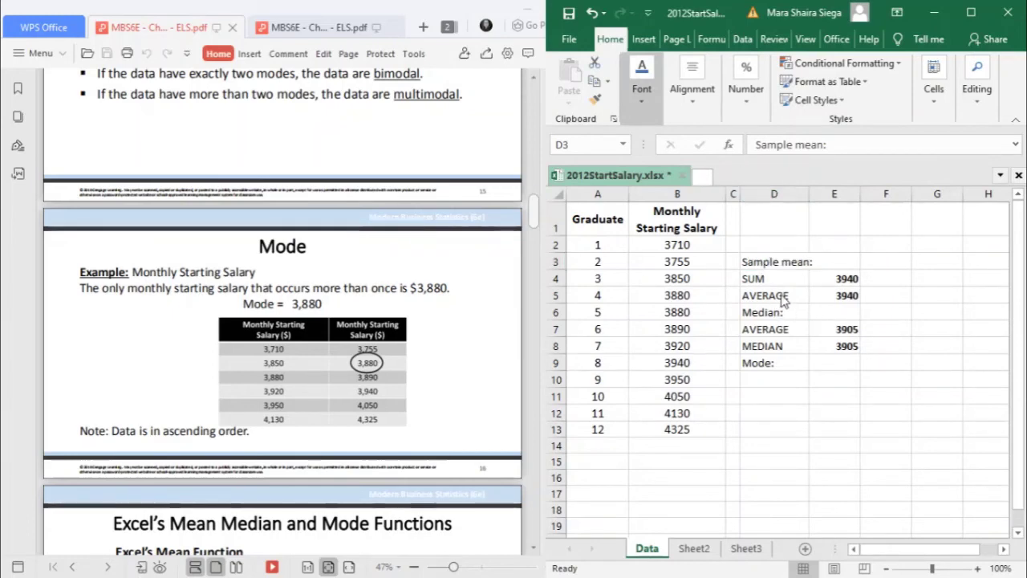
{"action": "key", "text": "F4"}
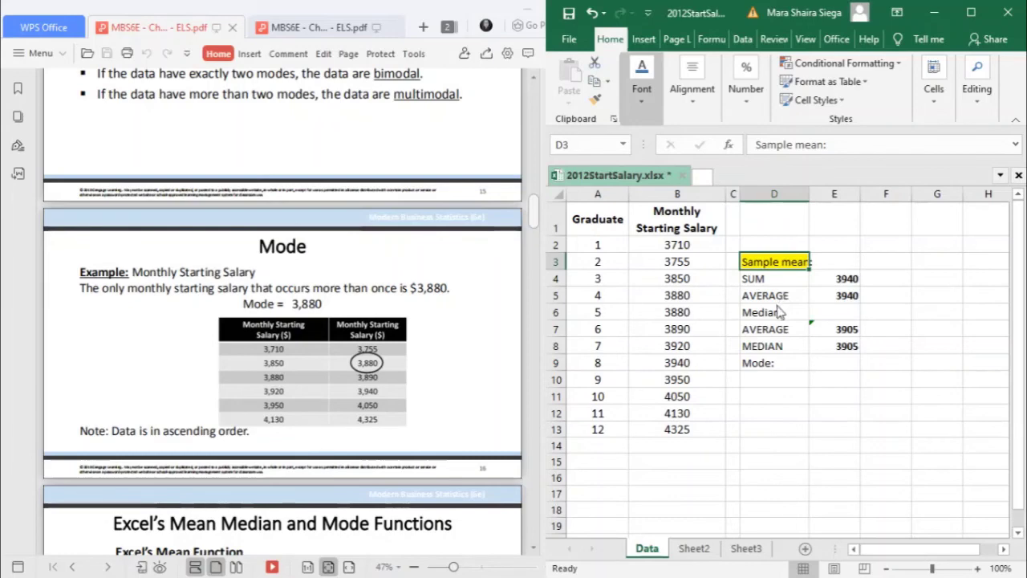
{"action": "left_click", "coordinate": [768, 298]}
{"action": "left_click", "coordinate": [769, 309]}
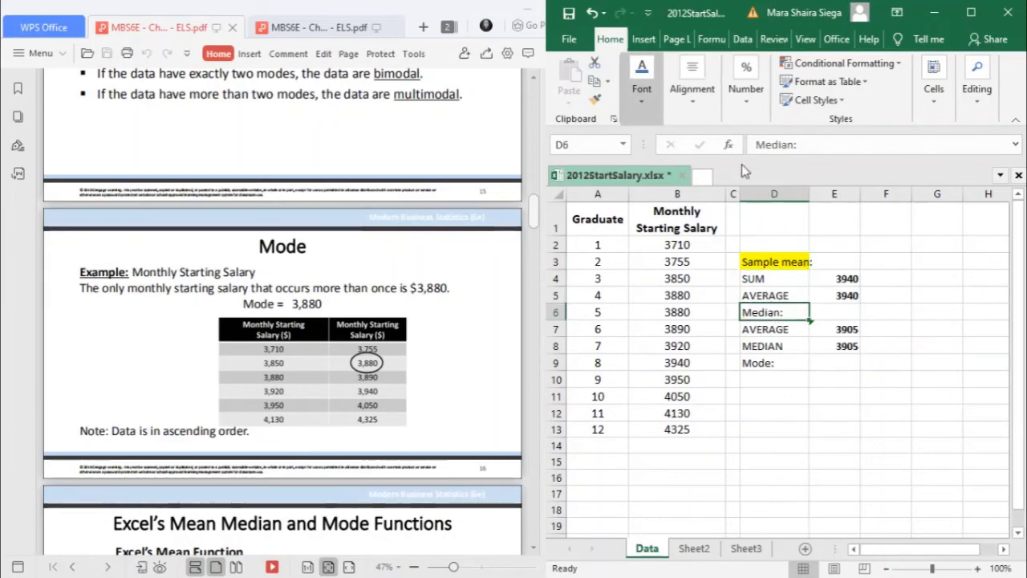
{"action": "key", "text": "F4"}
{"action": "left_click", "coordinate": [777, 364]}
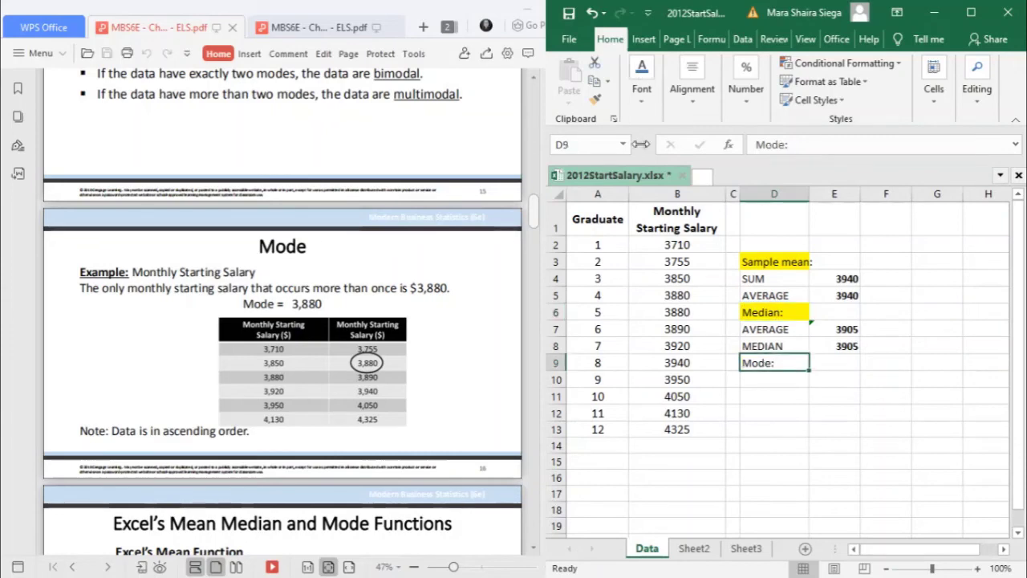
{"action": "key", "text": "F4"}
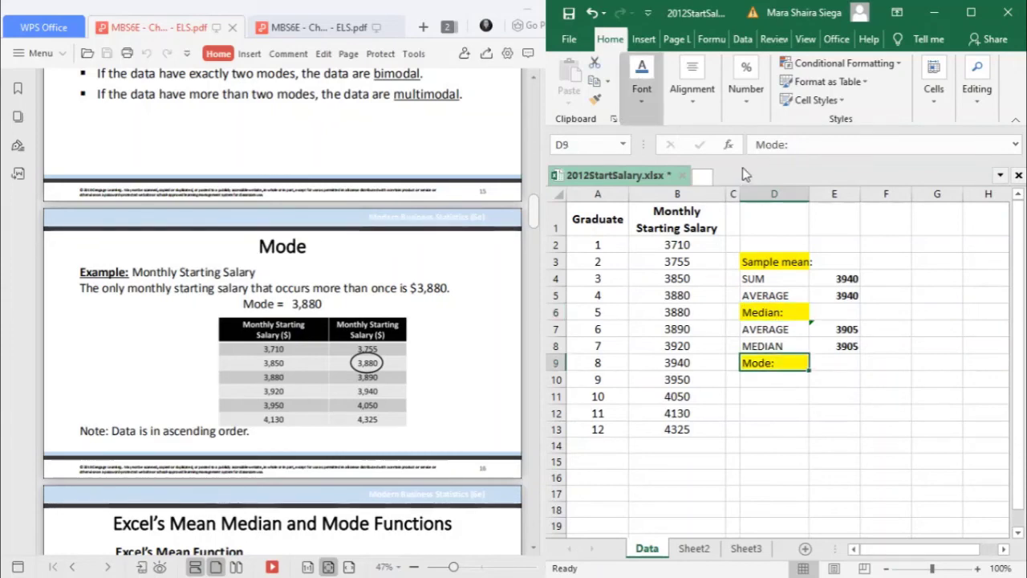
{"action": "left_click_drag", "start_coordinate": [810, 194], "coordinate": [820, 193]}
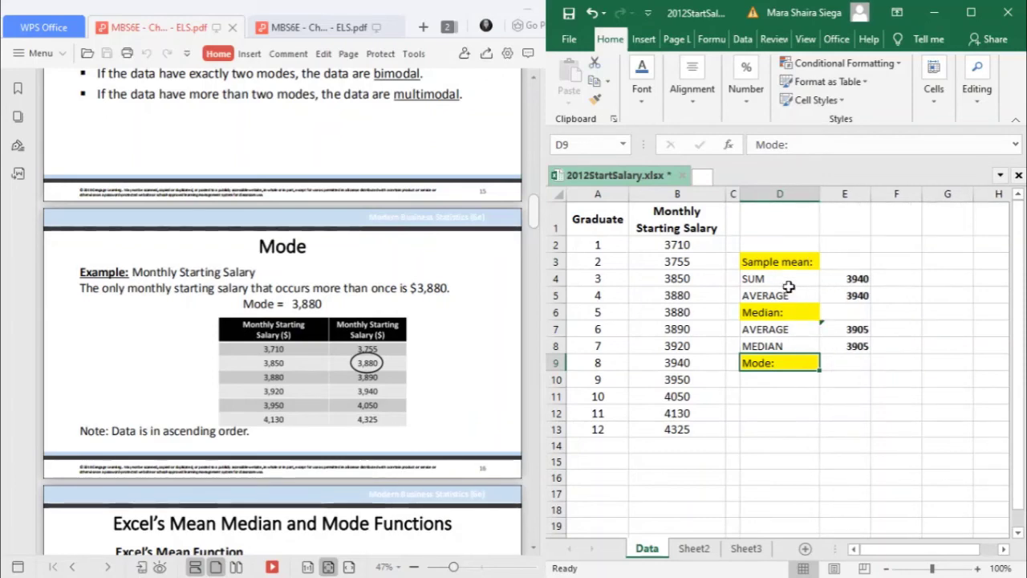
Enter the label MODE.SNGL in D10 beneath the Mode: heading.
{"action": "left_click", "coordinate": [799, 381]}
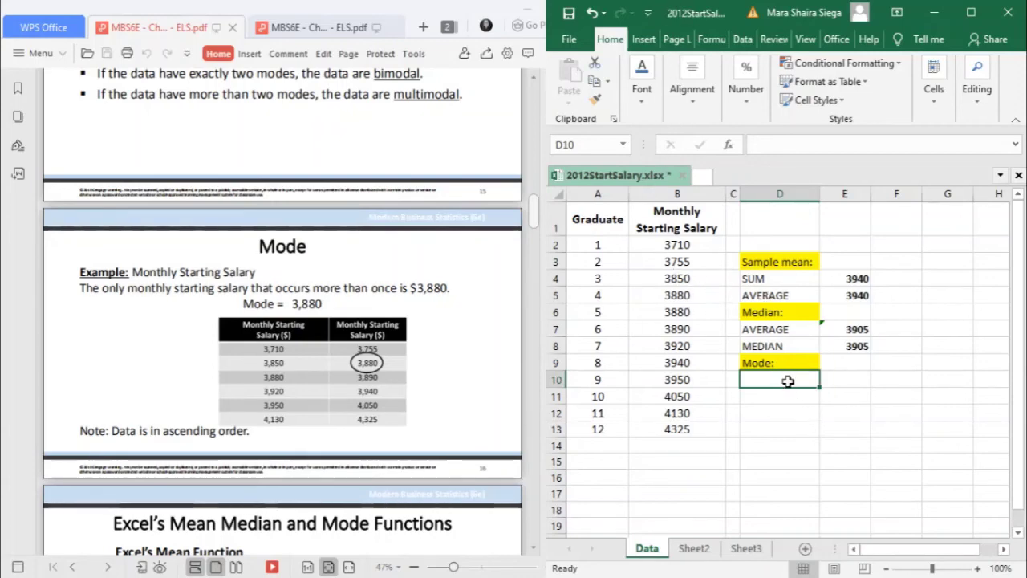
{"action": "type", "text": "MODE:"}
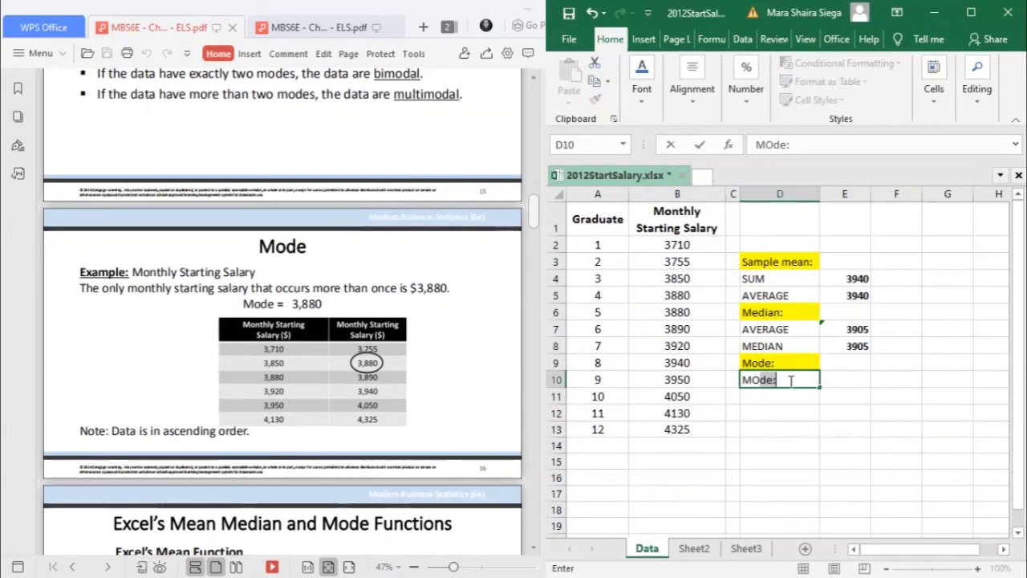
{"action": "key", "text": "BackSpace"}
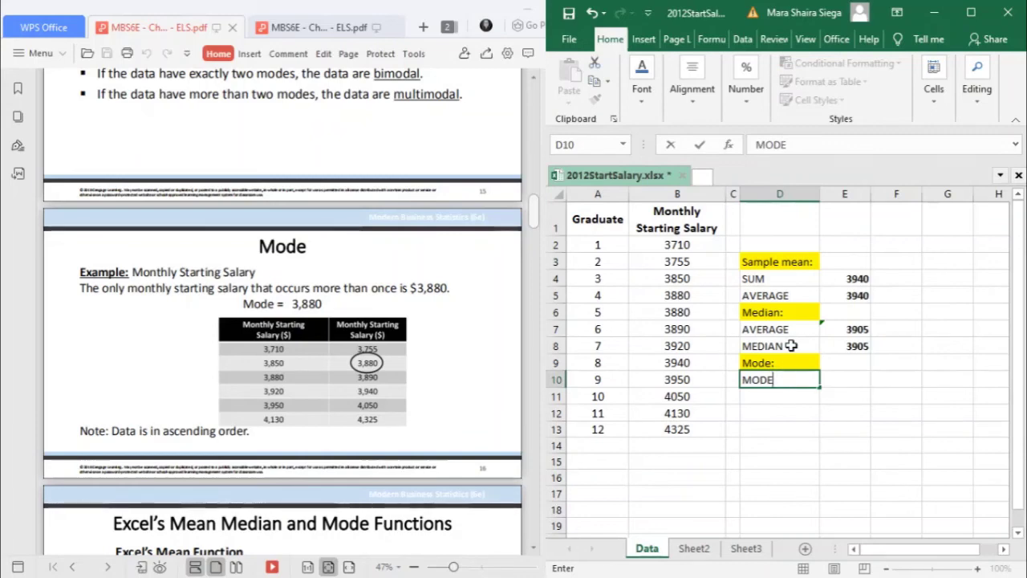
{"action": "type", "text": ".SNGL"}
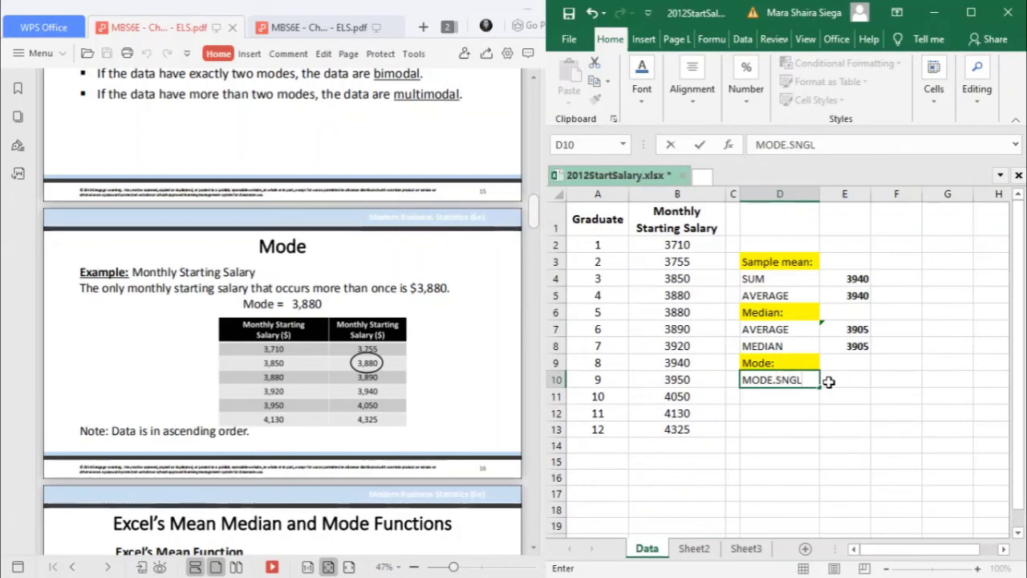
{"action": "left_click", "coordinate": [828, 381]}
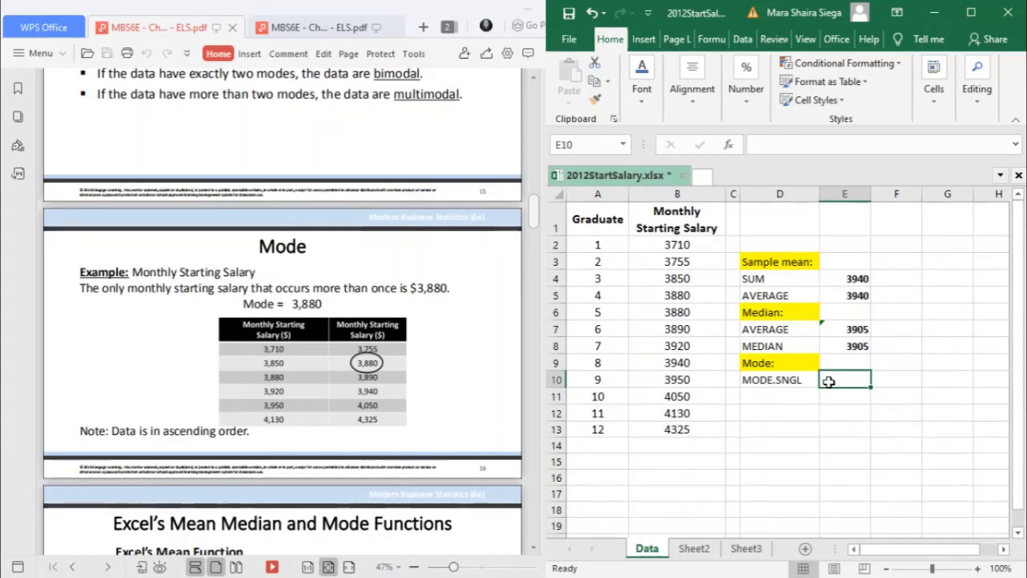
Enter =MODE.SNGL(B2:B13) in E10, giving a salary mode of 3880.
{"action": "type", "text": "="}
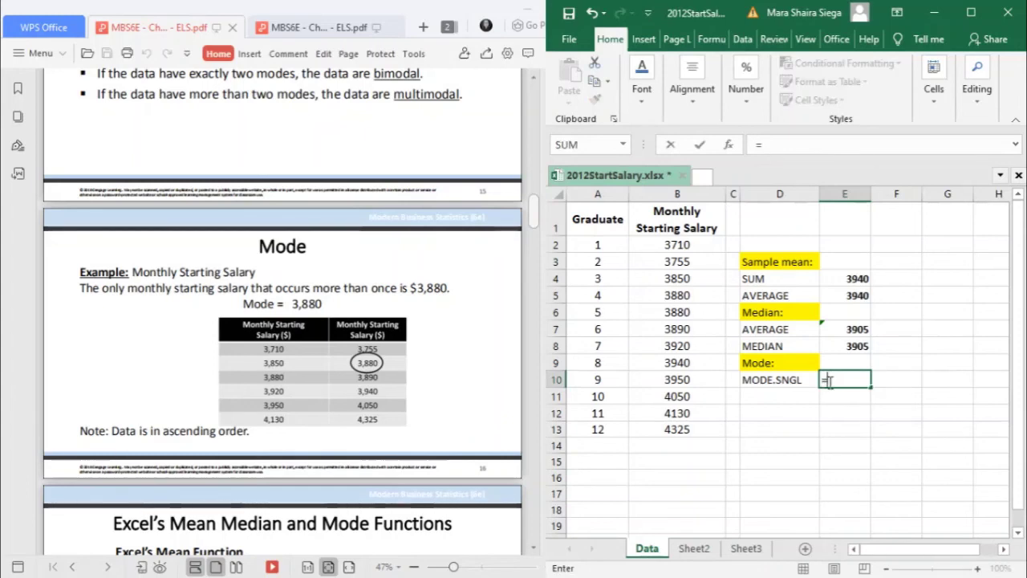
{"action": "type", "text": "MODE"}
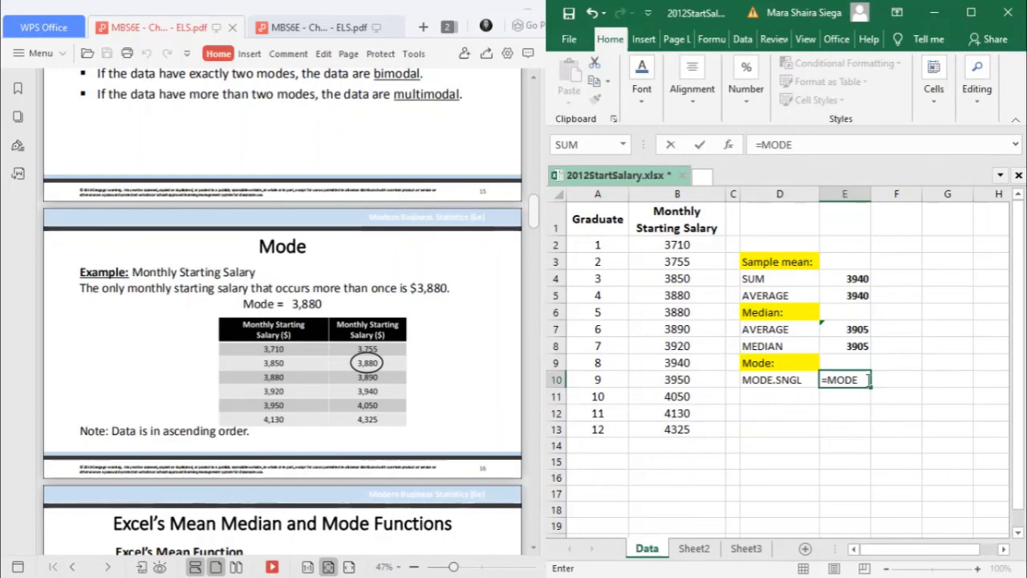
{"action": "key", "text": "F2"}
{"action": "type", "text": ","}
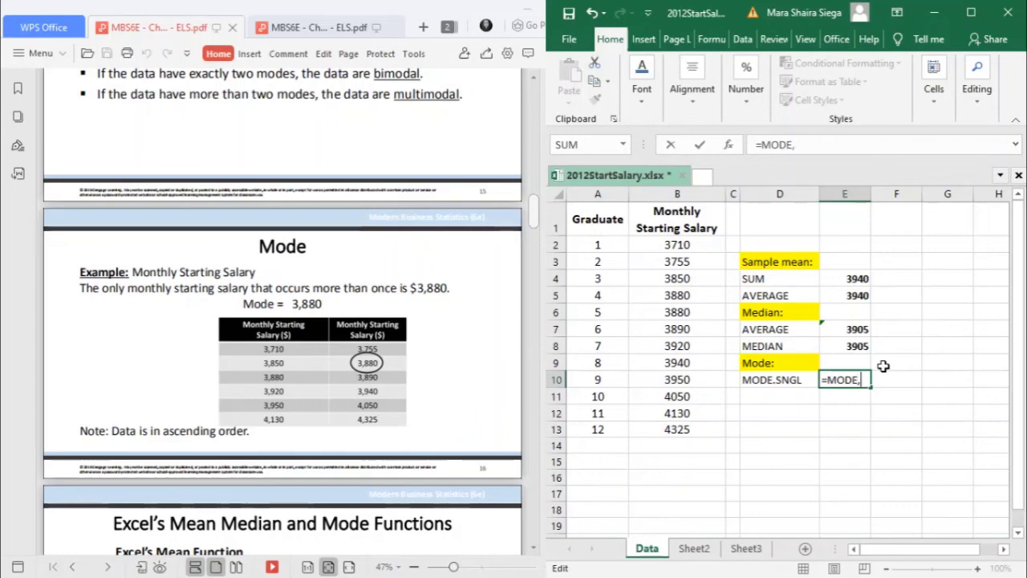
{"action": "key", "text": "BackSpace"}
{"action": "type", "text": ".SNGL"}
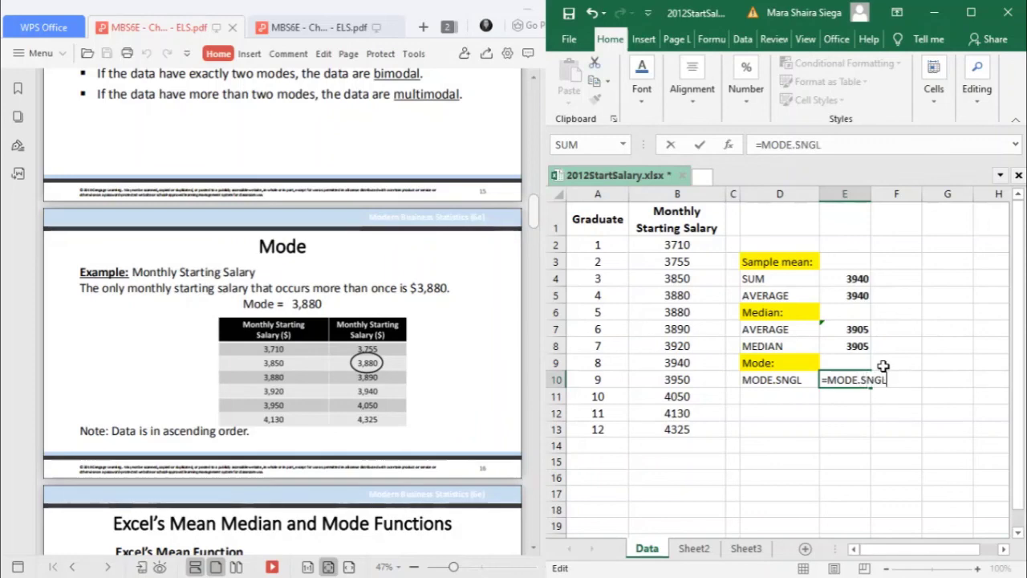
{"action": "type", "text": "("}
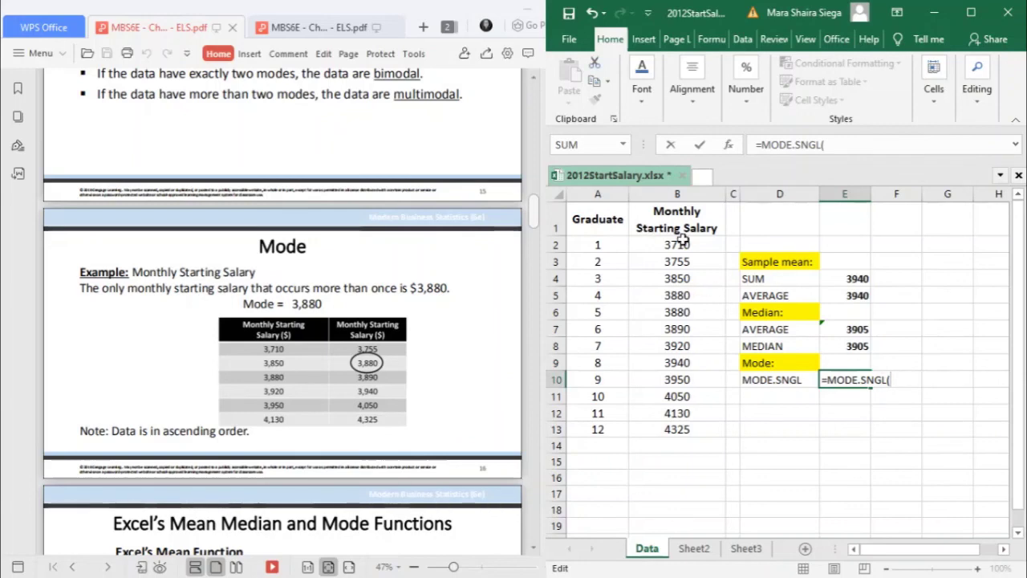
{"action": "left_click", "coordinate": [679, 243]}
{"action": "left_click_drag", "start_coordinate": [686, 261], "coordinate": [682, 430]}
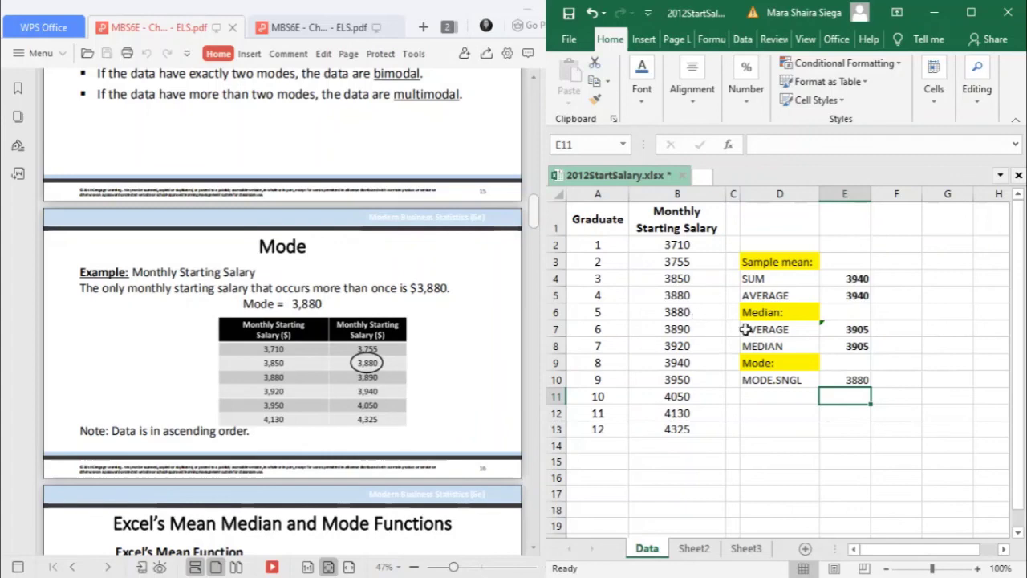
{"action": "left_click", "coordinate": [857, 379]}
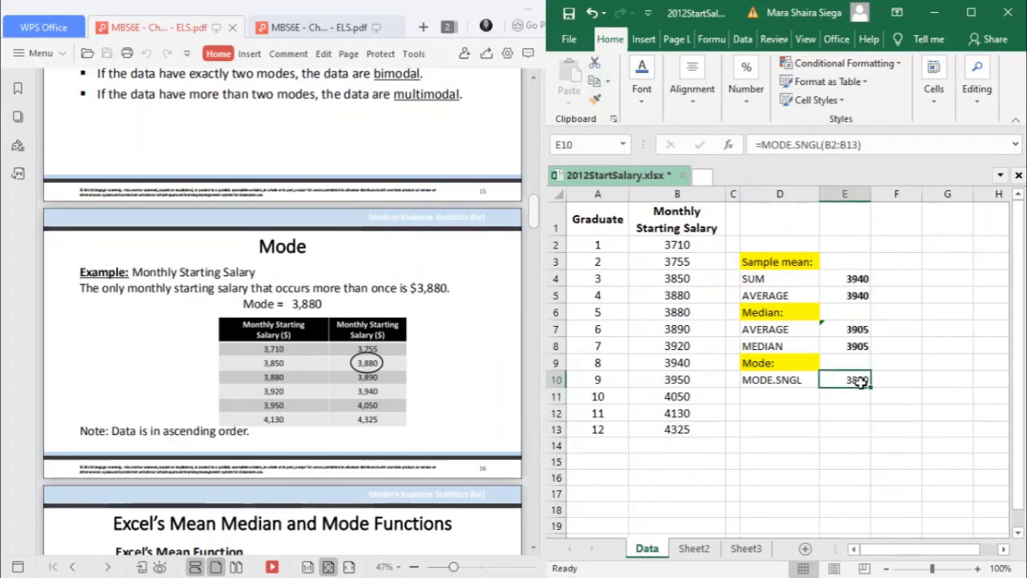
Scroll the slides to the Excel worksheet showing mean 3,940, median 3,905 and mode 3,880.
{"action": "left_click", "coordinate": [852, 426]}
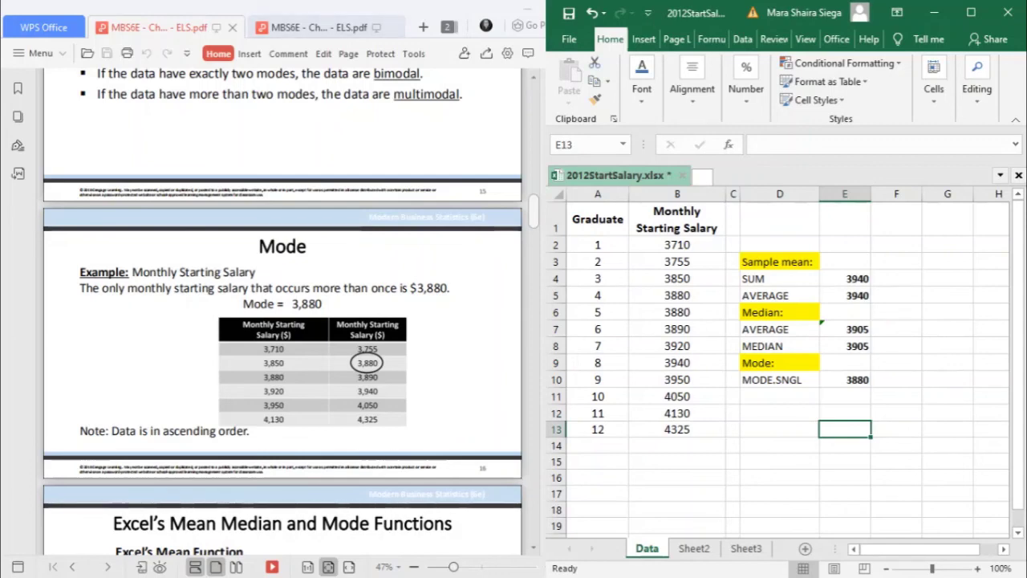
{"action": "scroll", "coordinate": [282, 313], "scroll_direction": "down", "scroll_amount": 3}
{"action": "scroll", "coordinate": [283, 312], "scroll_direction": "down", "scroll_amount": 2}
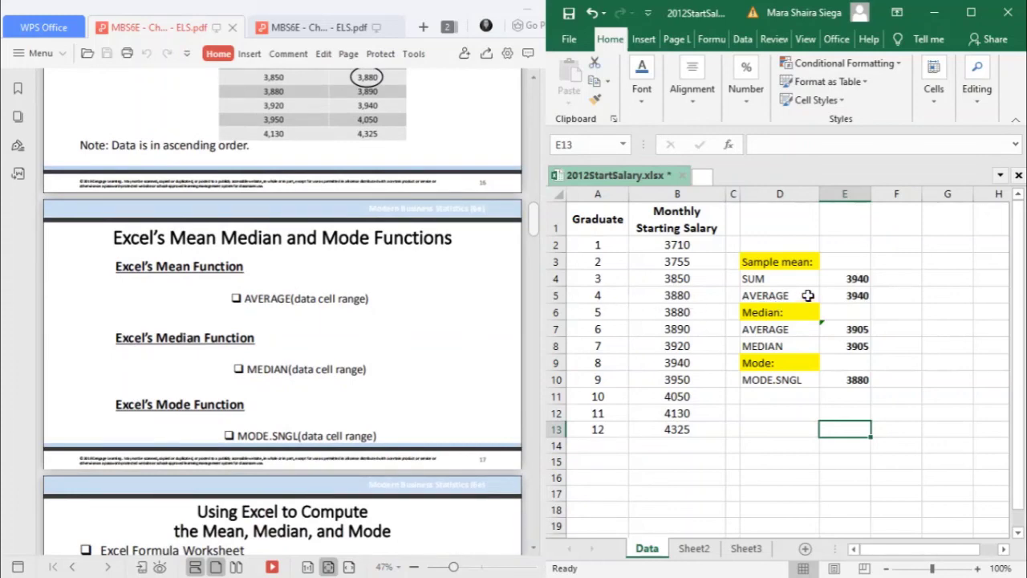
{"action": "left_click", "coordinate": [806, 295]}
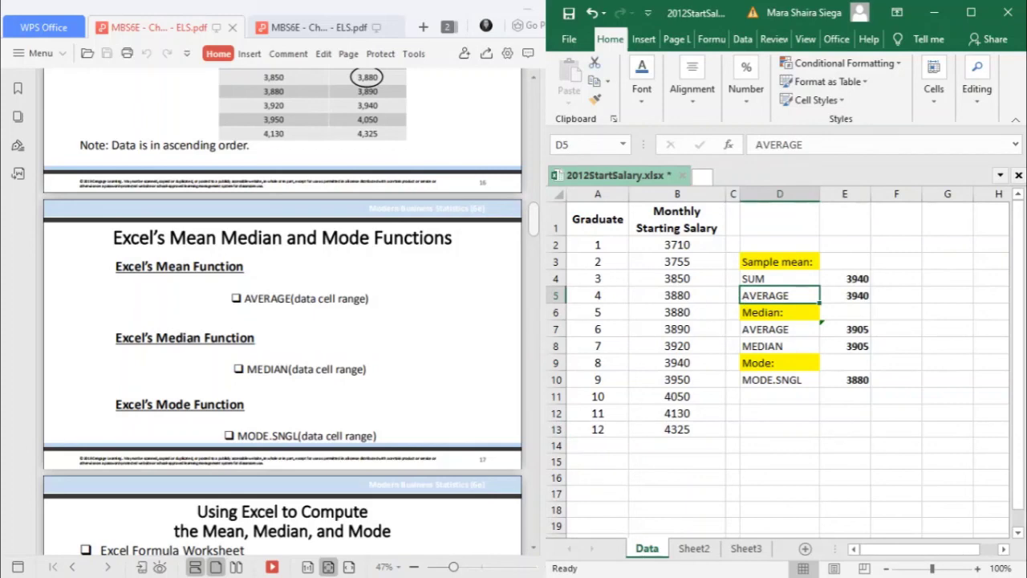
{"action": "scroll", "coordinate": [283, 311], "scroll_direction": "down", "scroll_amount": 2}
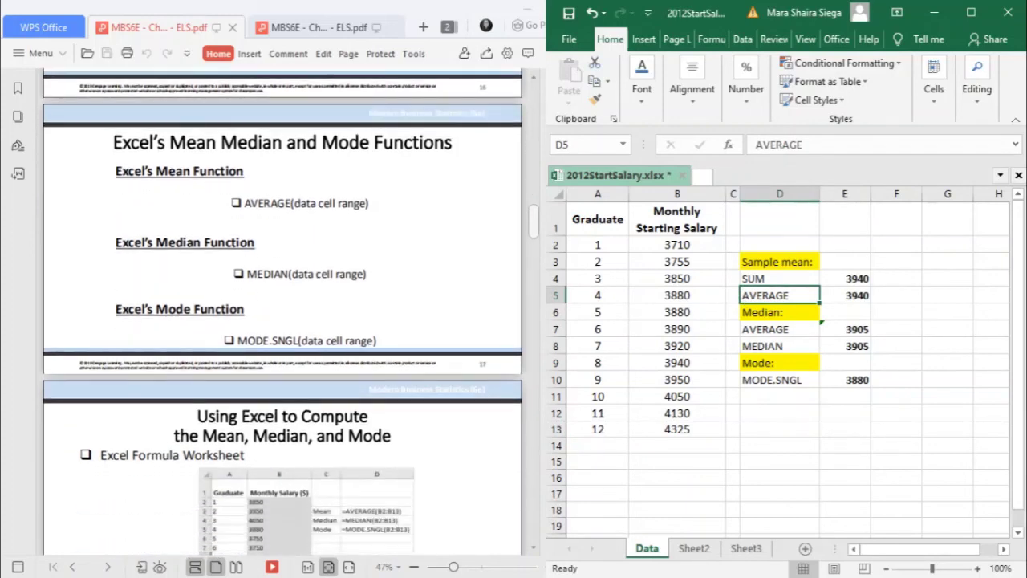
{"action": "scroll", "coordinate": [283, 311], "scroll_direction": "down", "scroll_amount": 4}
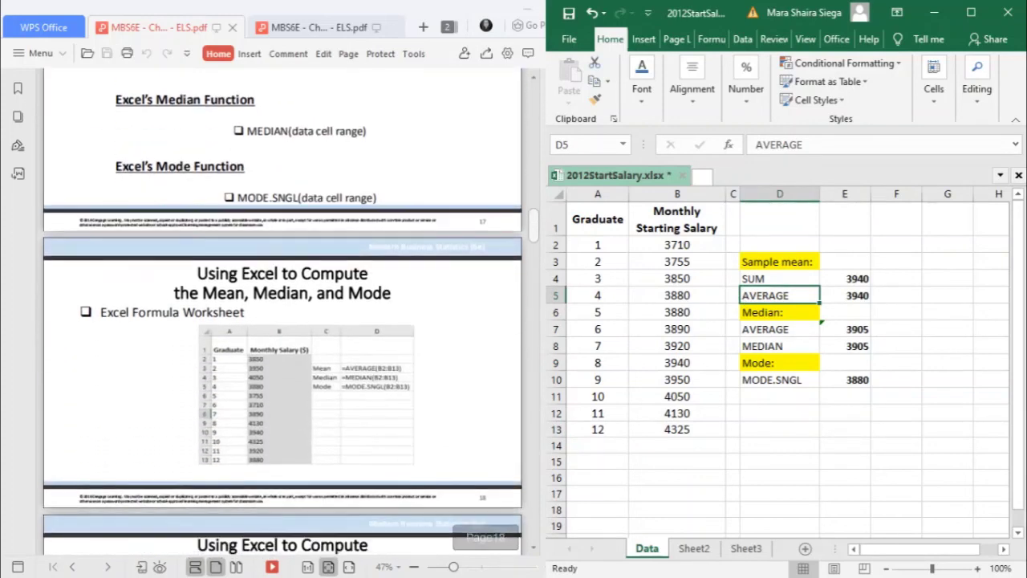
{"action": "scroll", "coordinate": [283, 312], "scroll_direction": "down", "scroll_amount": 6}
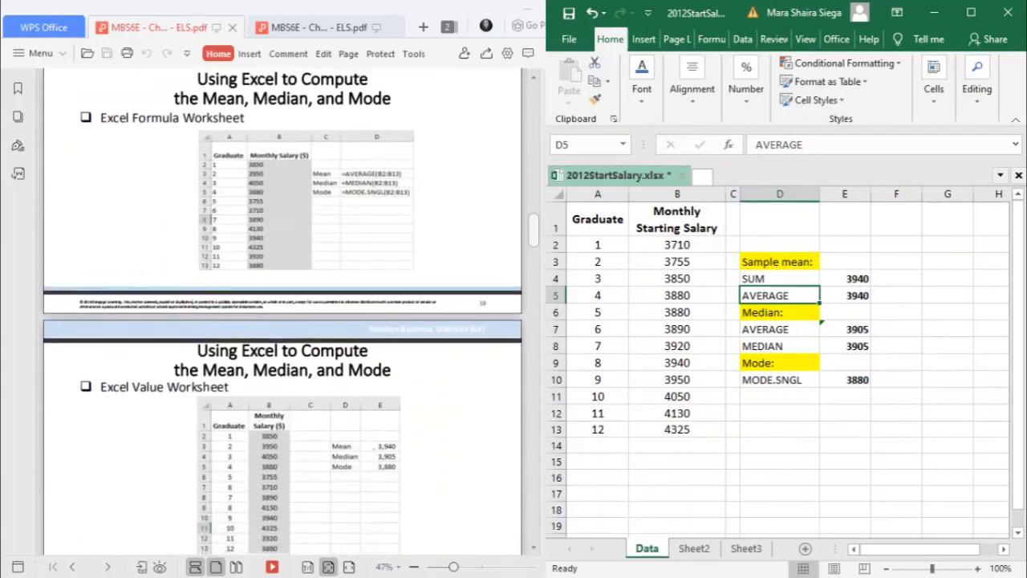